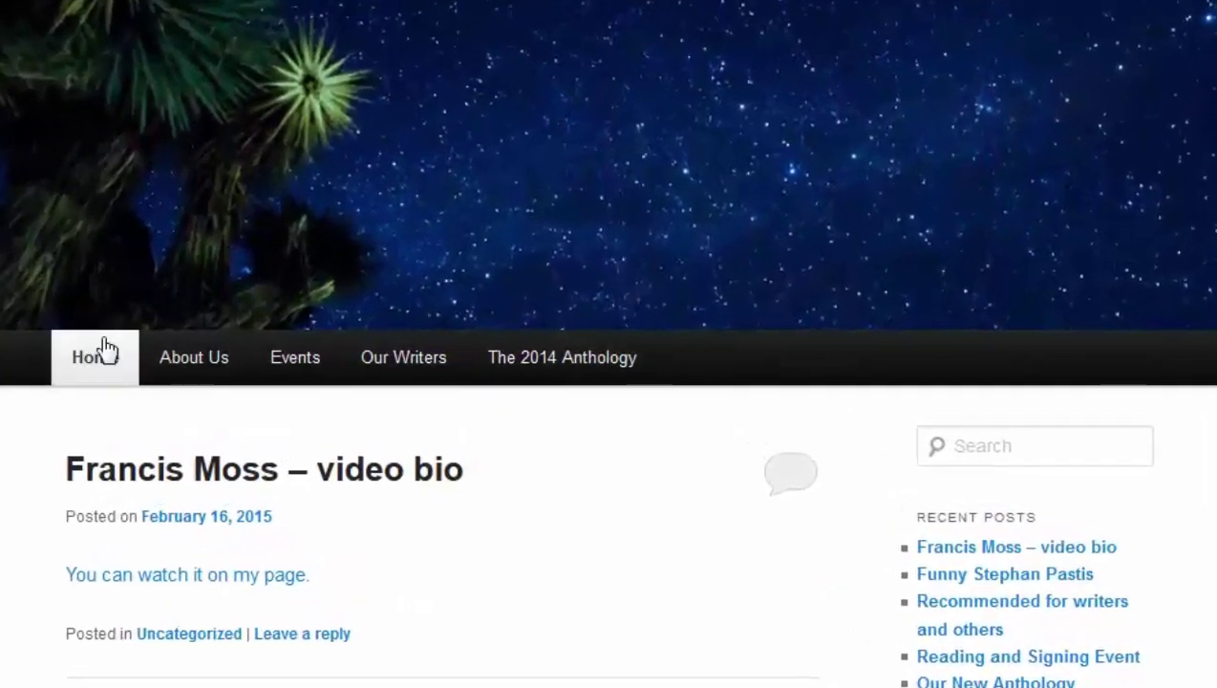
Look over the site's navigation entries, the home page posts and the sidebar sections.
mouse_move(195, 359)
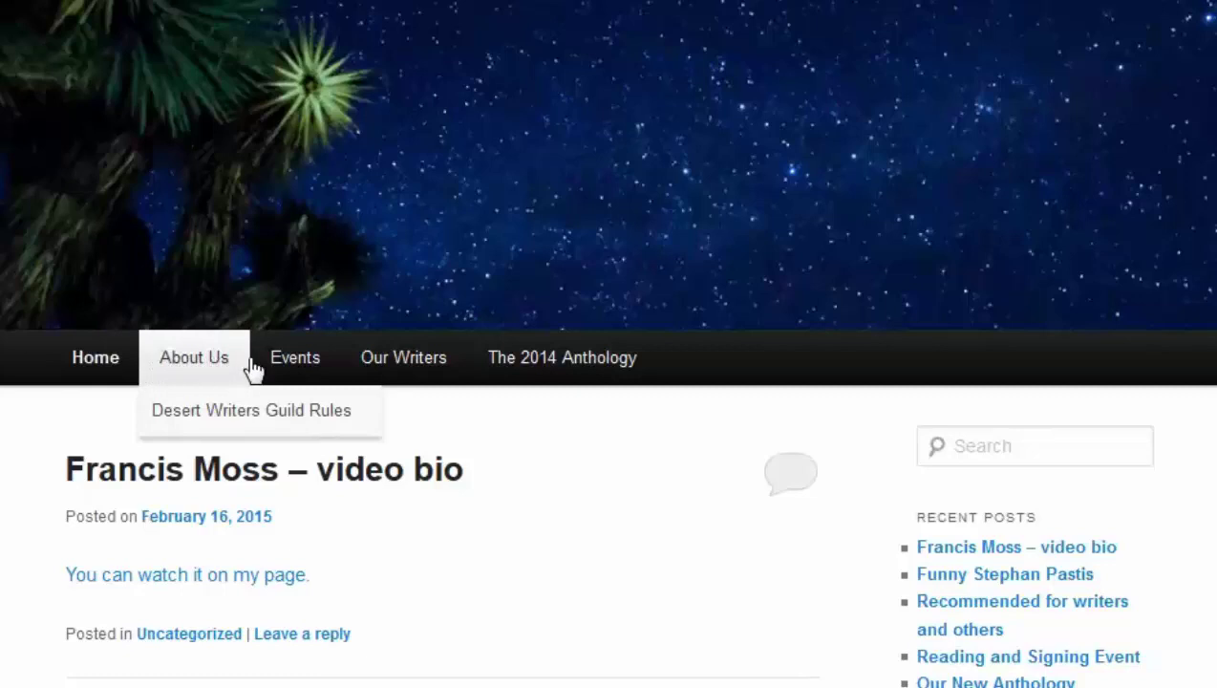
mouse_move(394, 369)
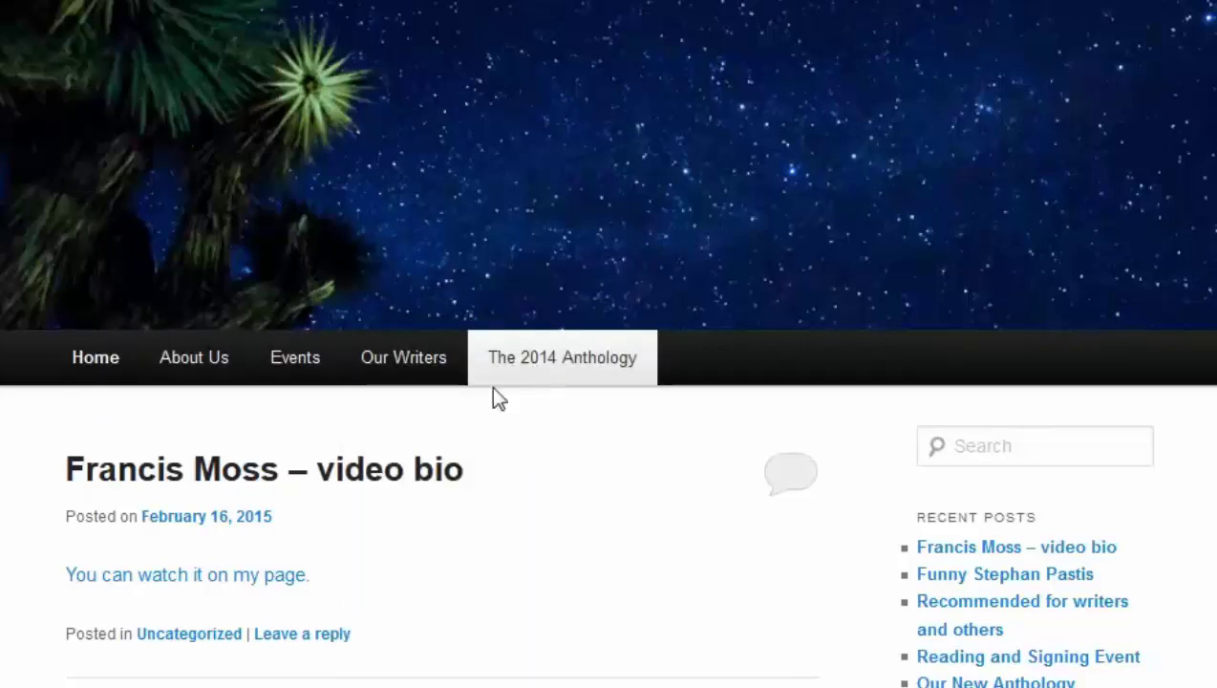
scroll(408, 413, "down", 4)
scroll(608, 344, "down", 7)
scroll(608, 344, "down", 7)
scroll(608, 345, "down", 5)
scroll(608, 344, "up", 7)
scroll(608, 344, "up", 5)
scroll(608, 344, "up", 2)
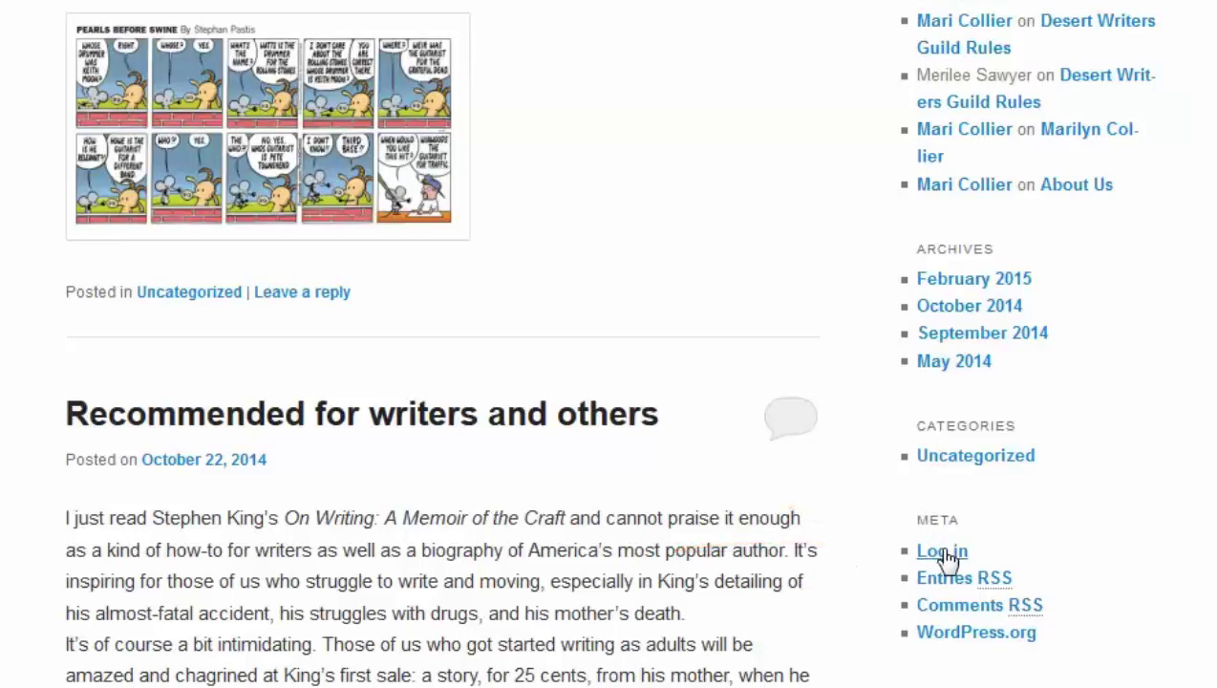
Log in to the WordPress site with the account's username and password, with Remember Me enabled.
left_click(942, 553)
left_click(546, 235)
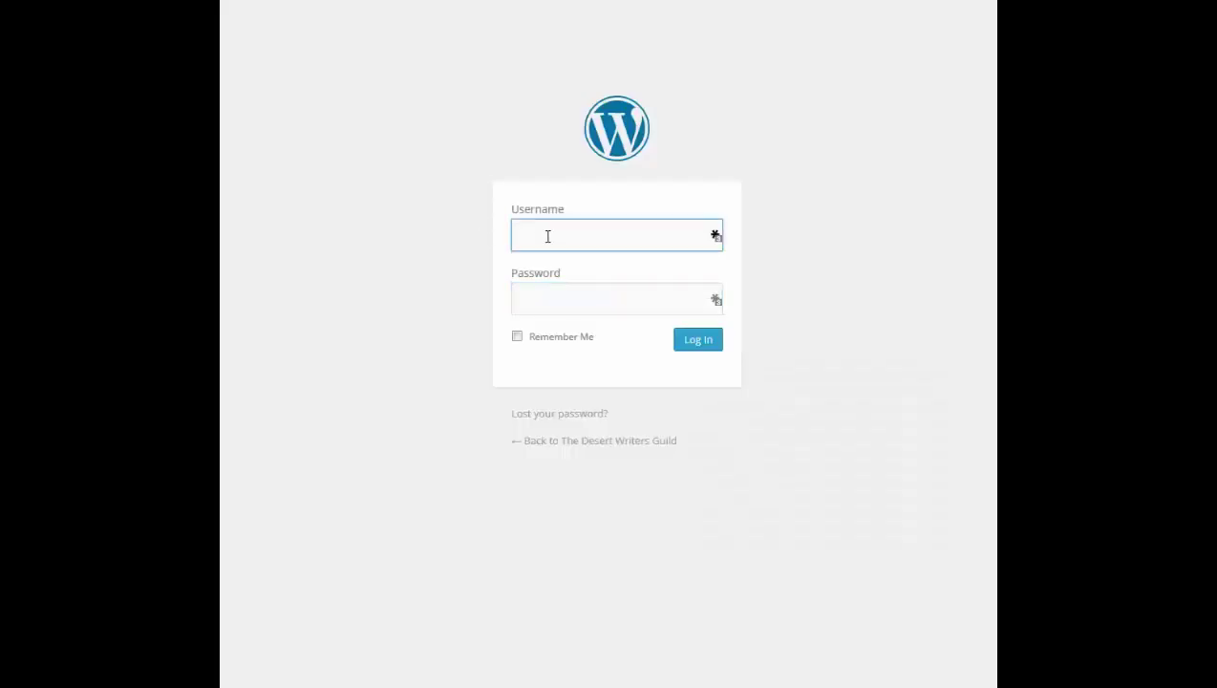
type("dumm")
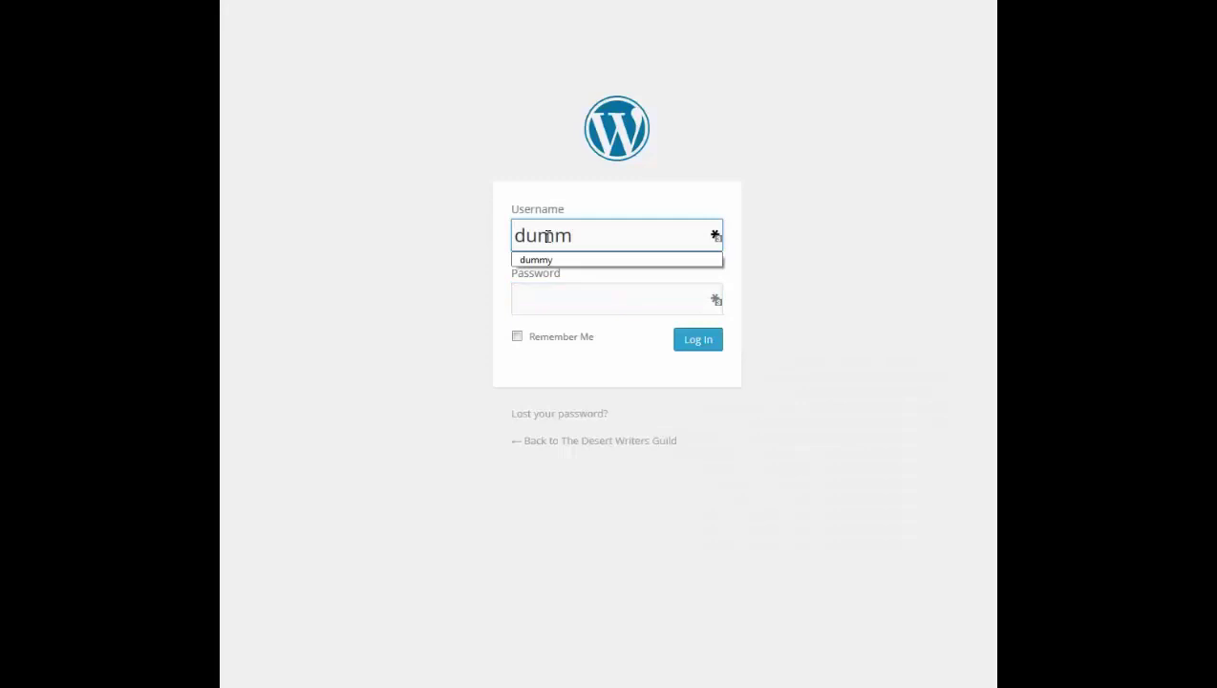
type("y")
key("Tab")
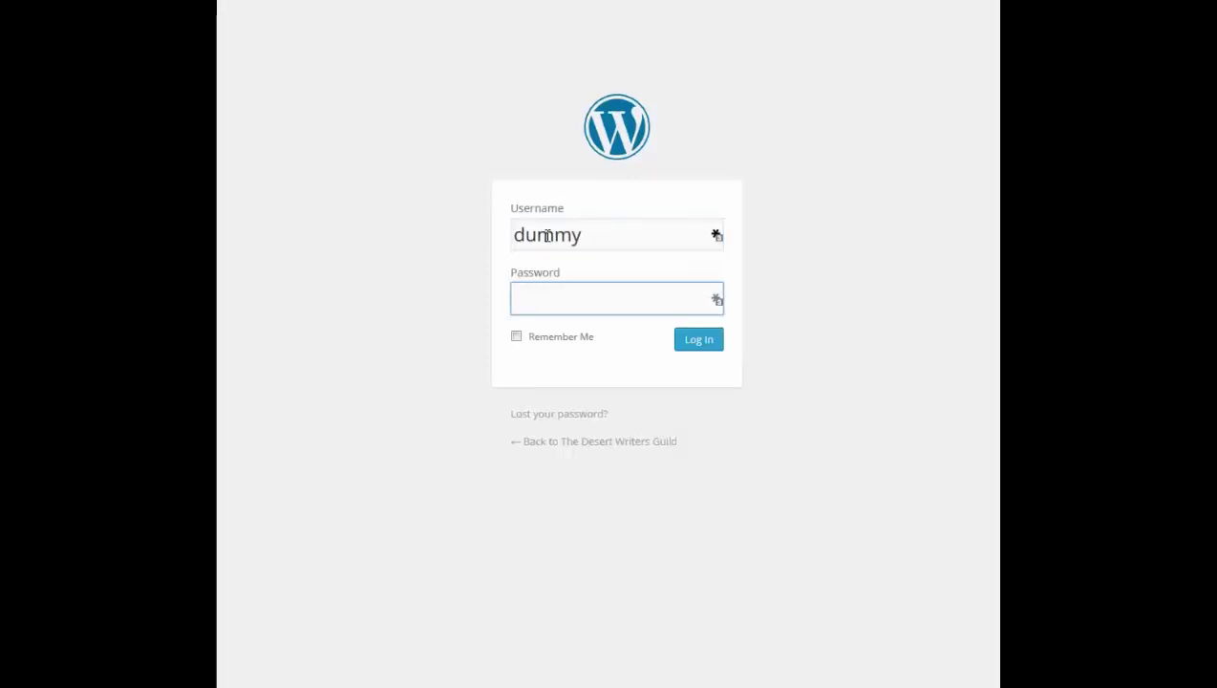
type("********")
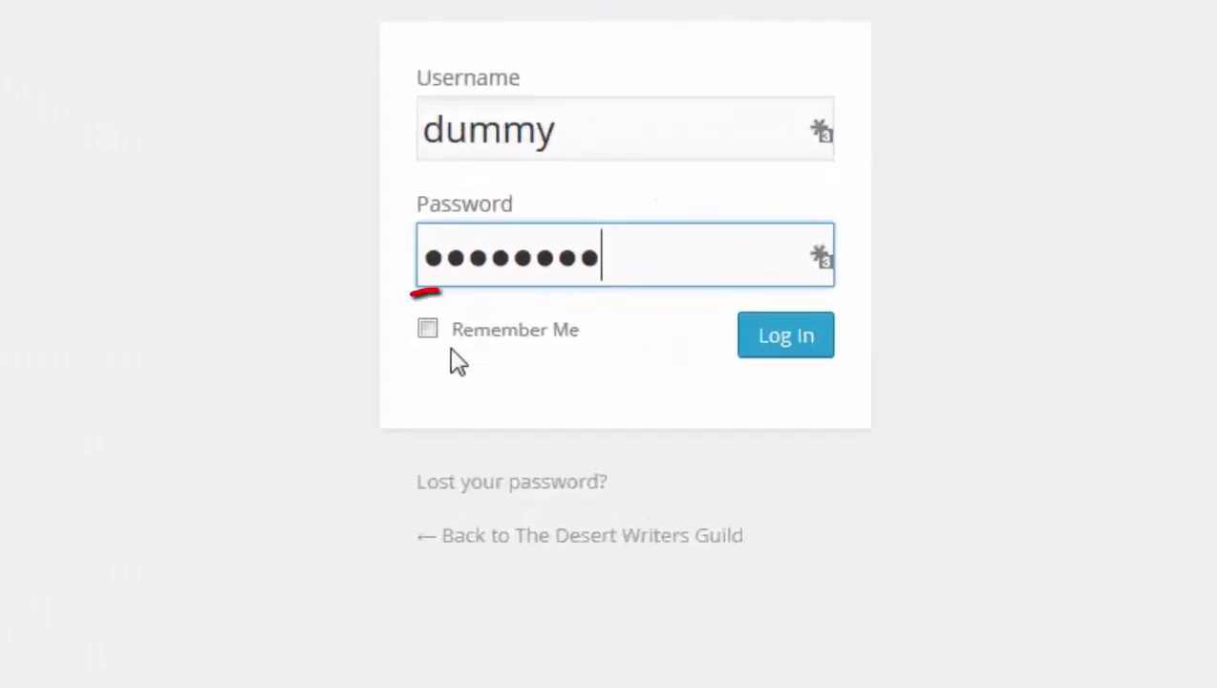
left_click(429, 333)
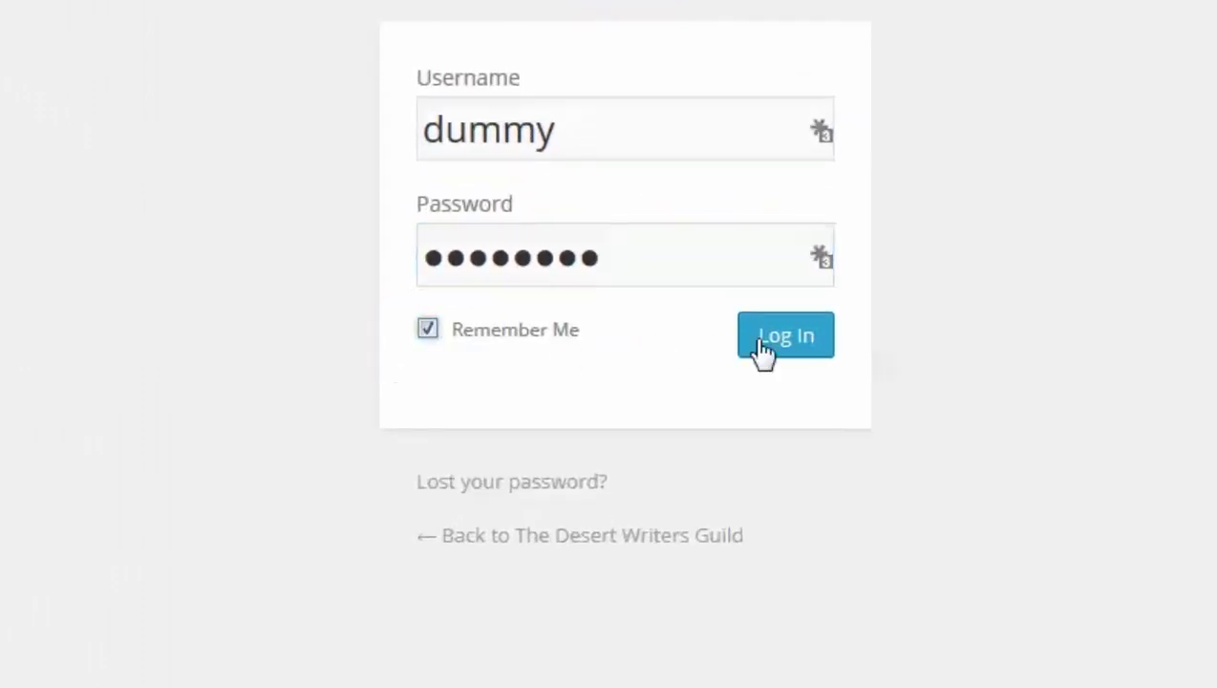
left_click(793, 353)
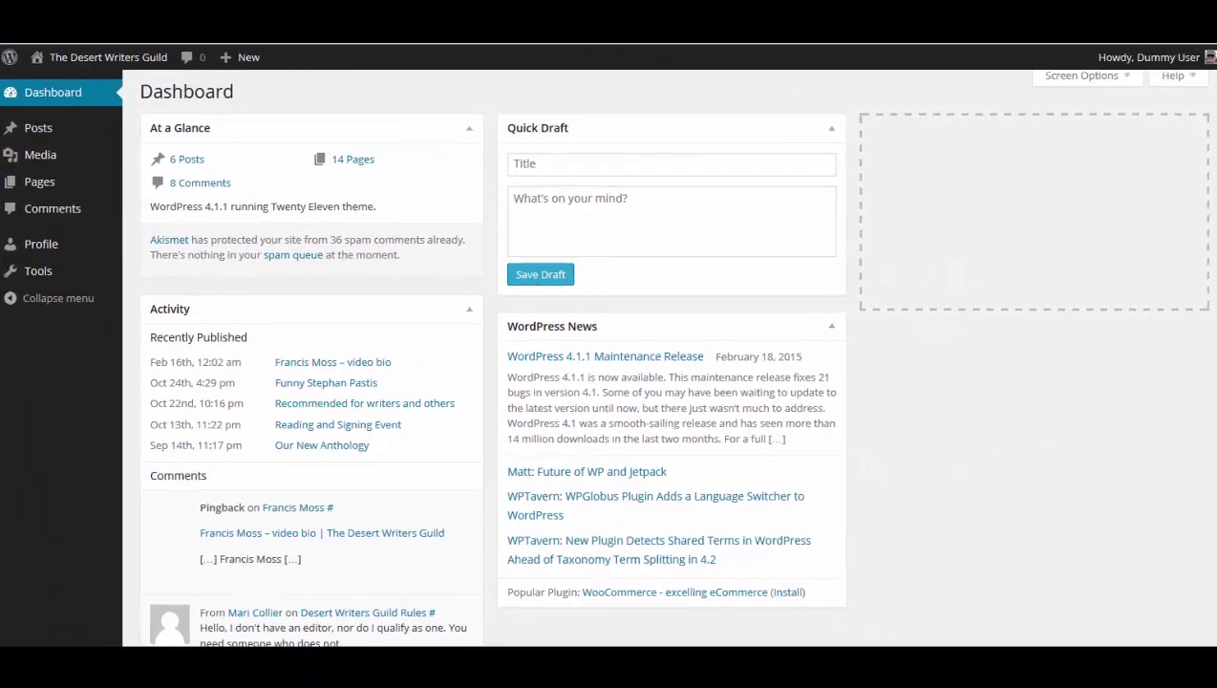
Fill in a quick draft titled "What's on my mind?" with the content "Who knows?".
scroll(1214, 559, "down", 3)
scroll(1214, 559, "down", 3)
scroll(1214, 559, "down", 3)
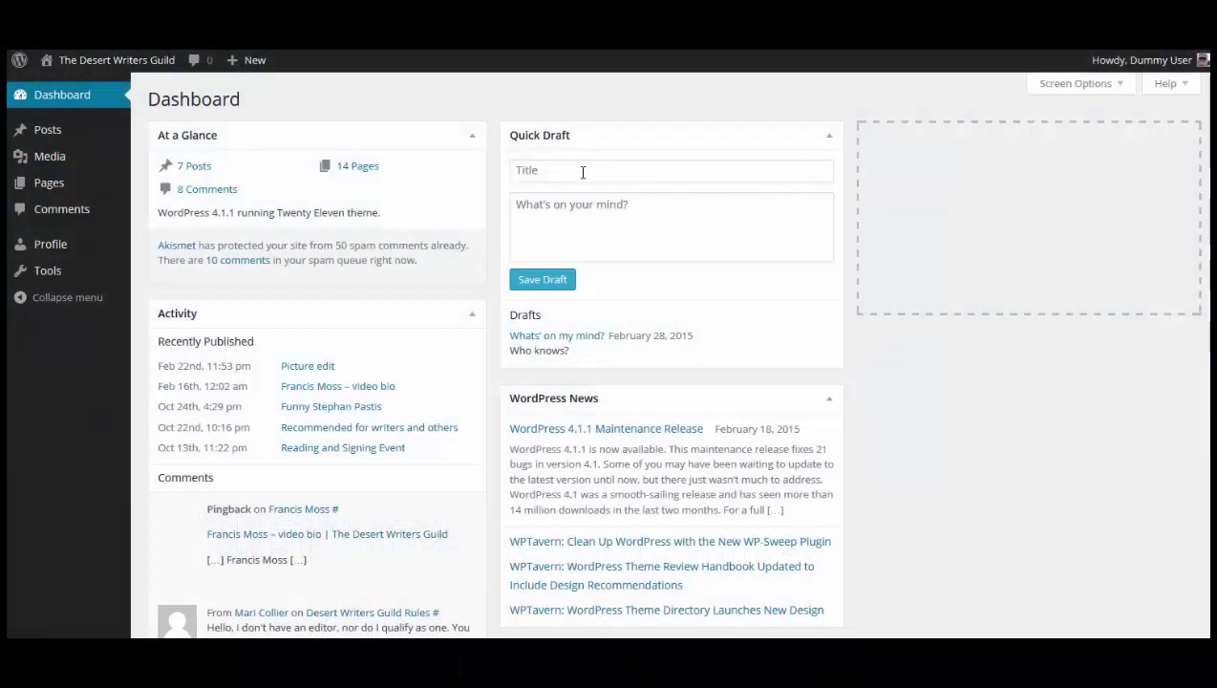
left_click(583, 172)
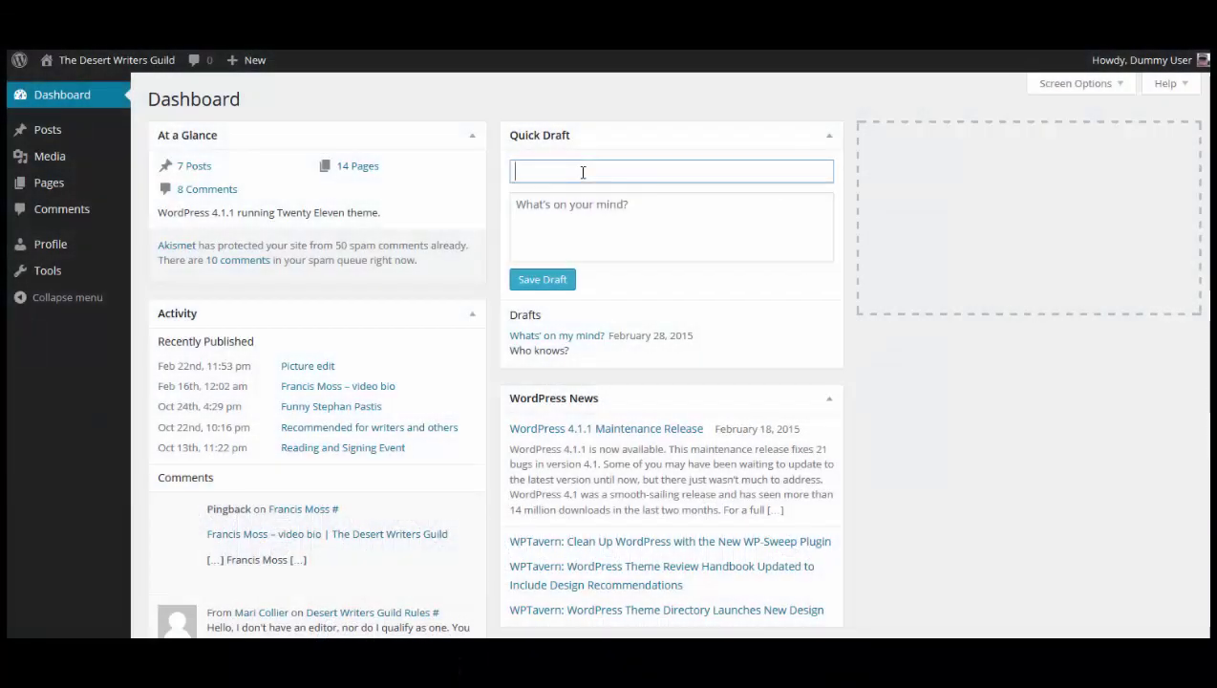
type("What's on my mind?")
key("Tab")
type("Who knows?")
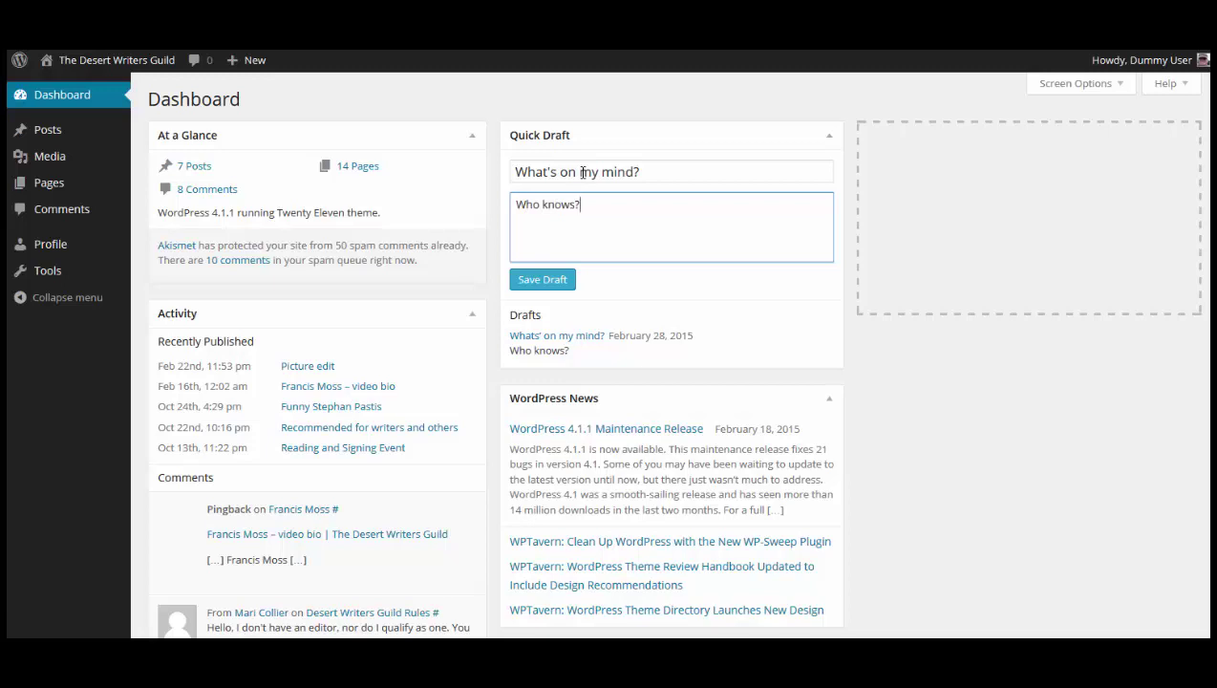
Publish the saved draft "Whats' on my mind?" and view the post on the site.
left_click(569, 342)
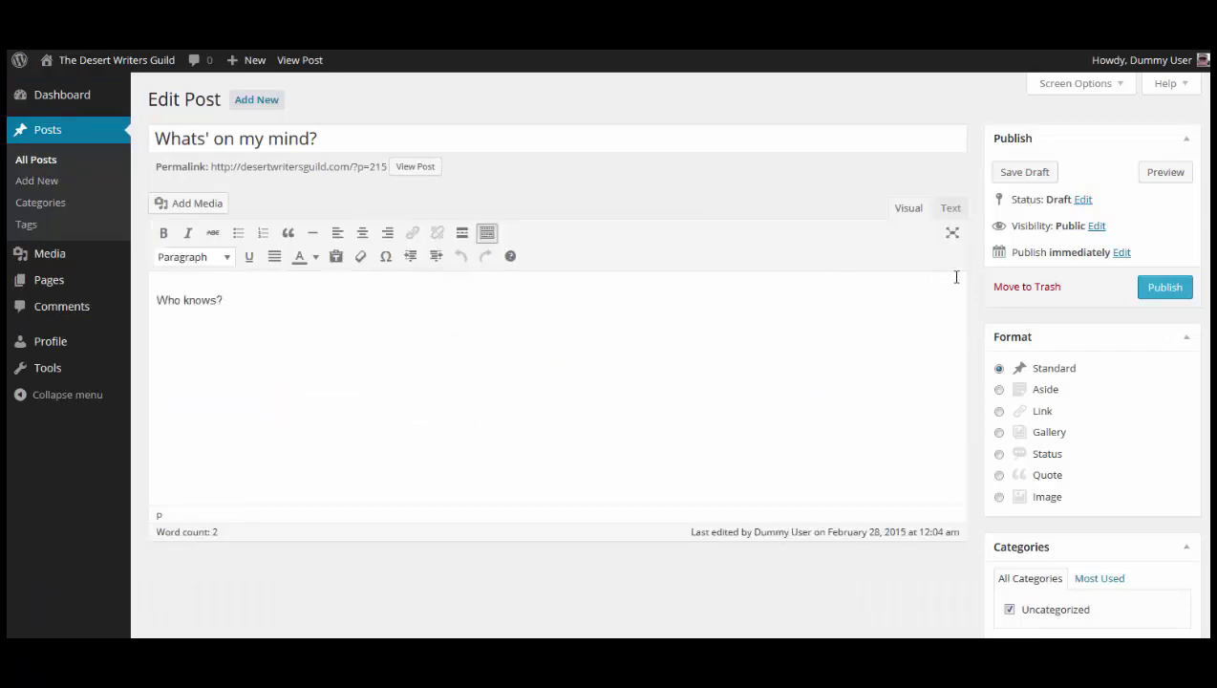
left_click(1154, 288)
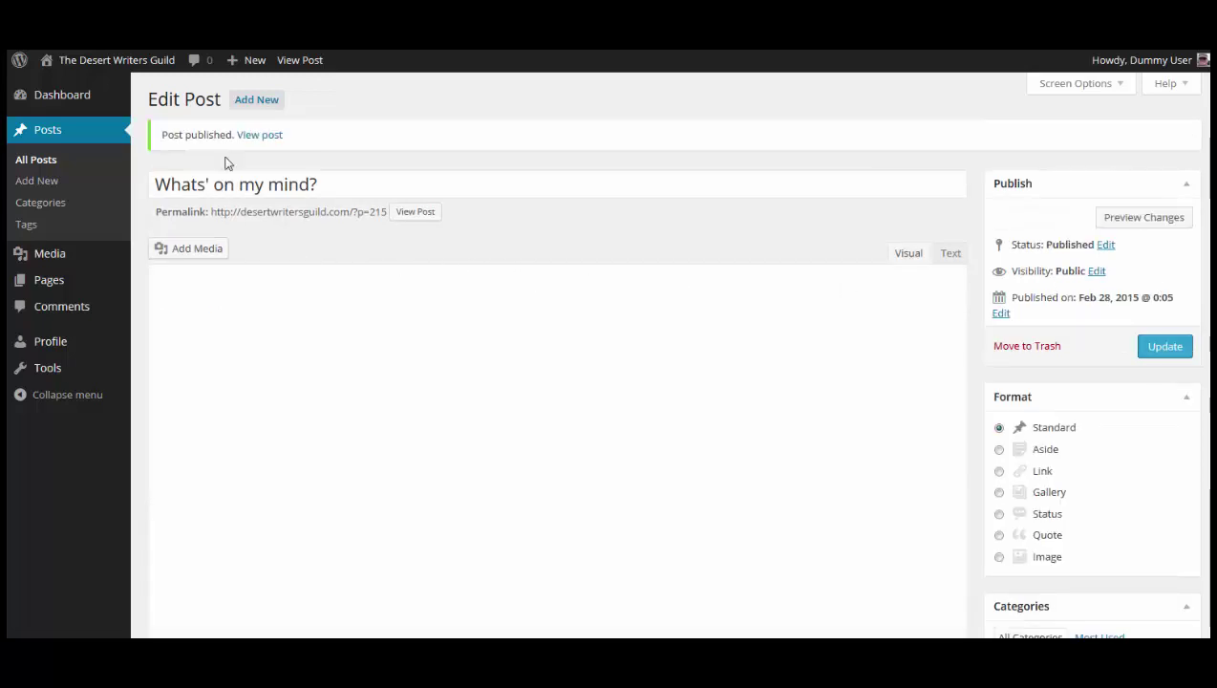
left_click(258, 135)
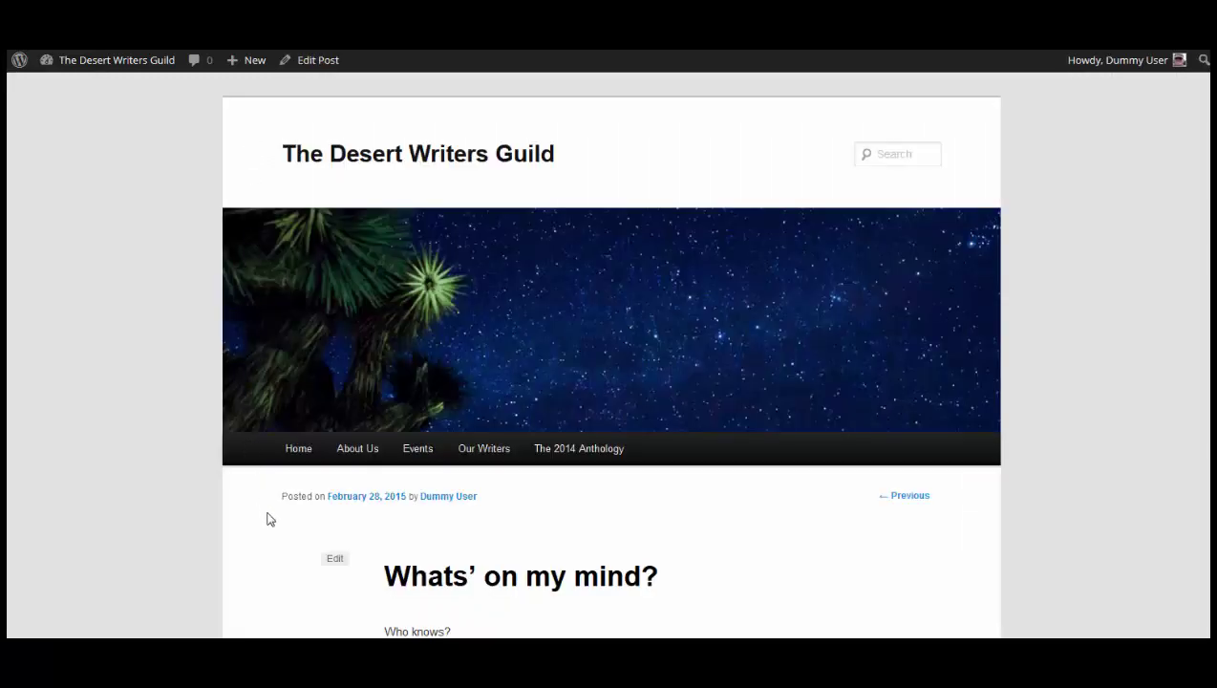
scroll(275, 524, "down", 4)
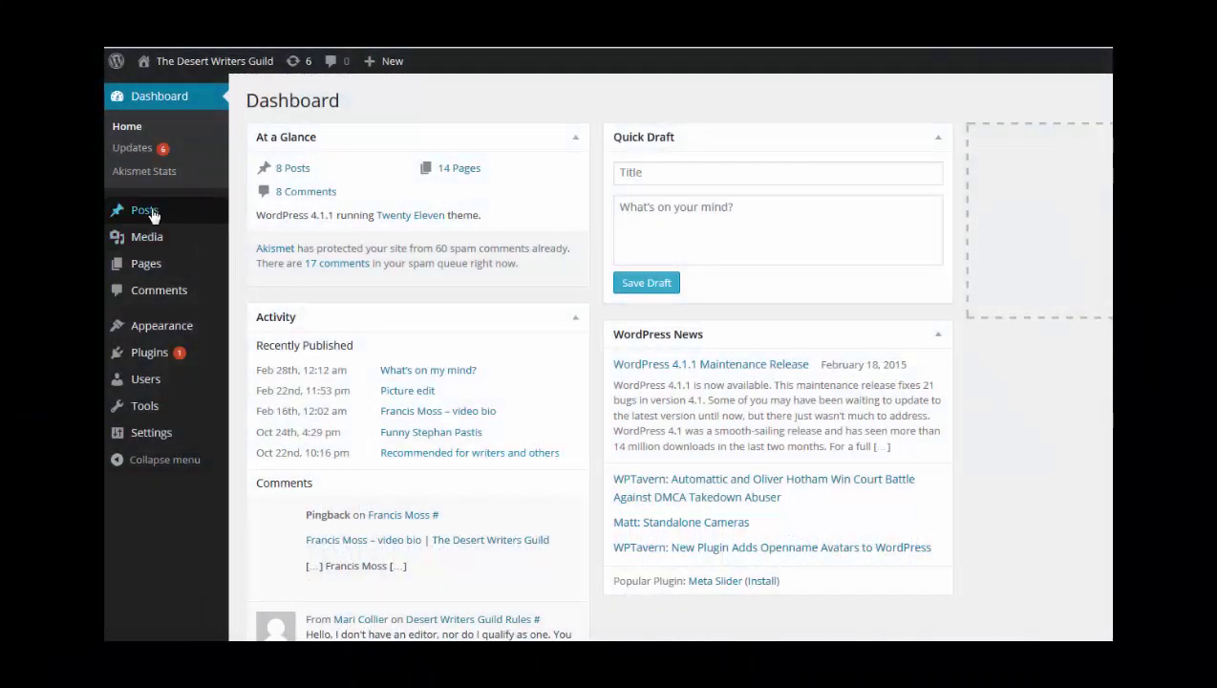
Publish a new post titled "What's on my mind?" with the text "Who knows?" and view it on the site.
mouse_move(152, 214)
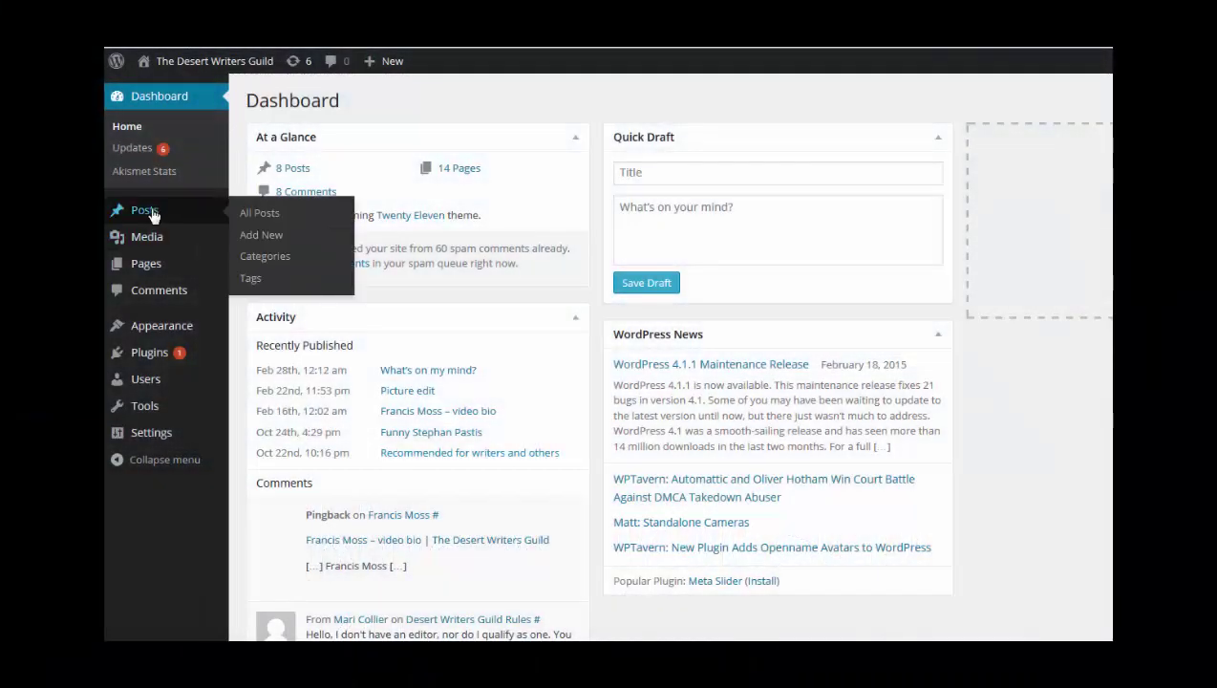
left_click(262, 235)
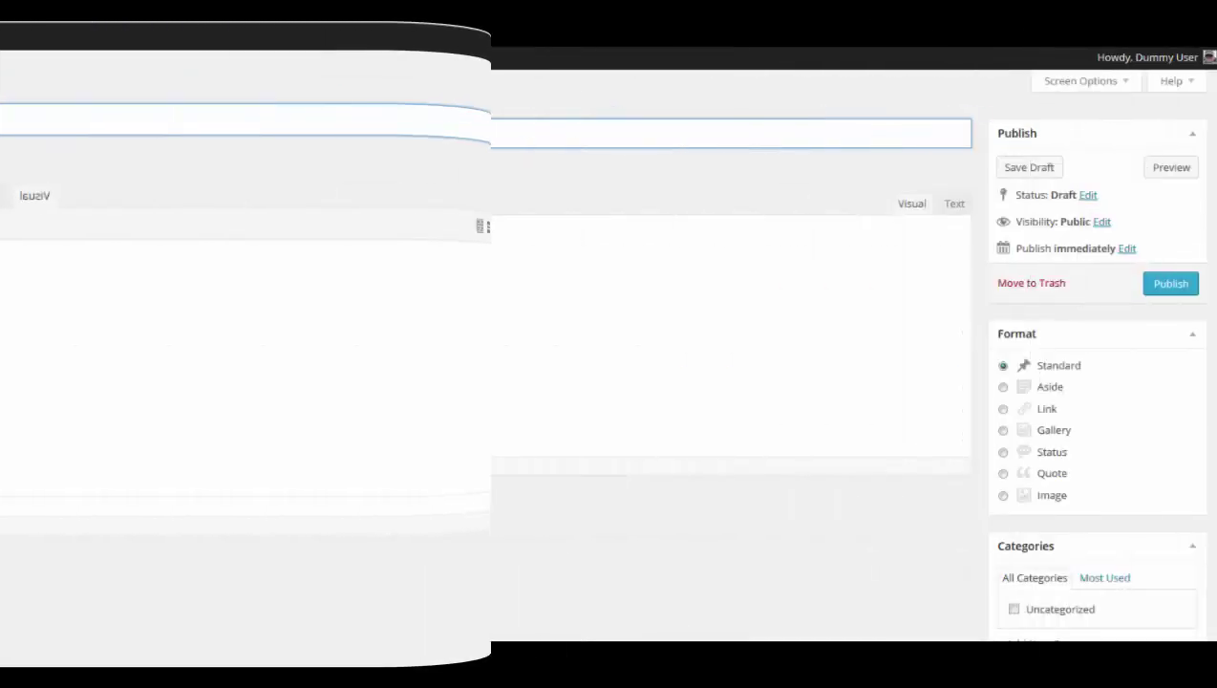
type("What's on my mind?")
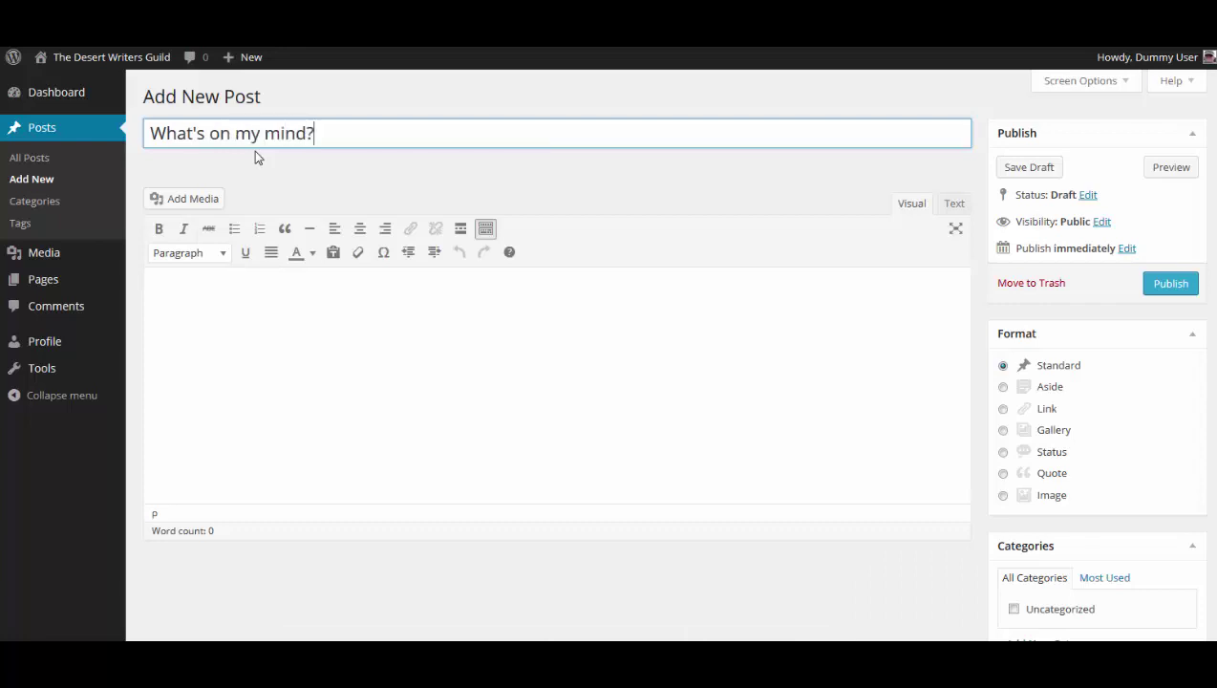
key("Tab")
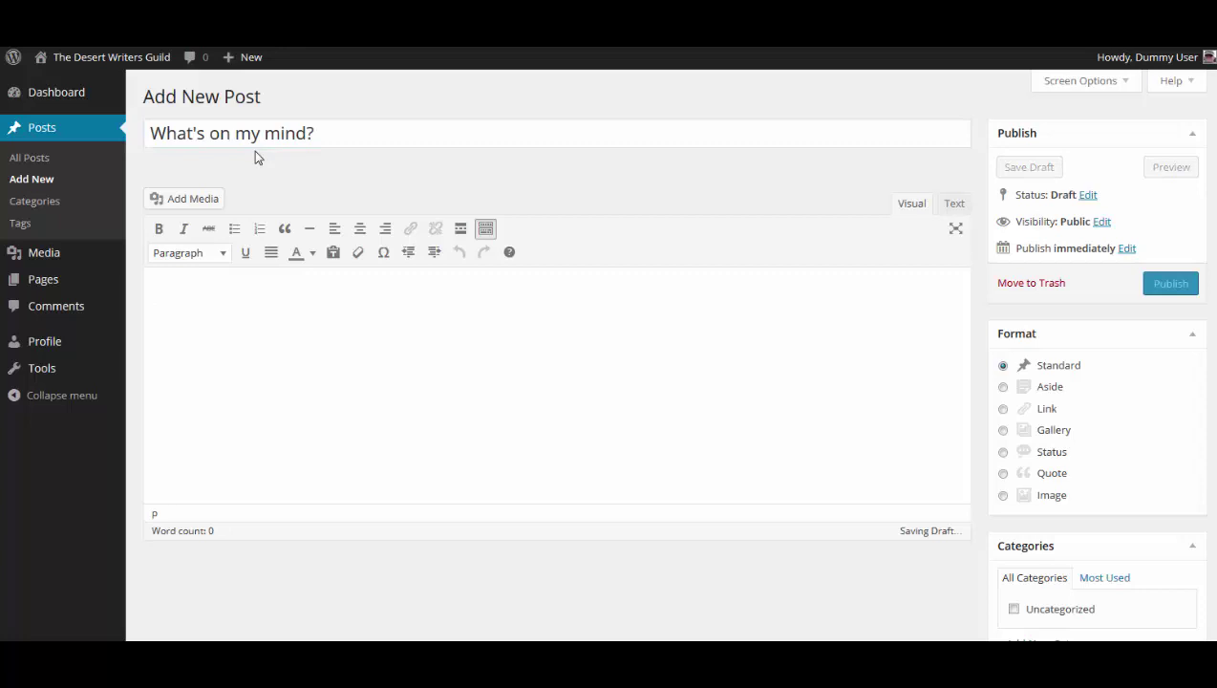
type("Who knows?")
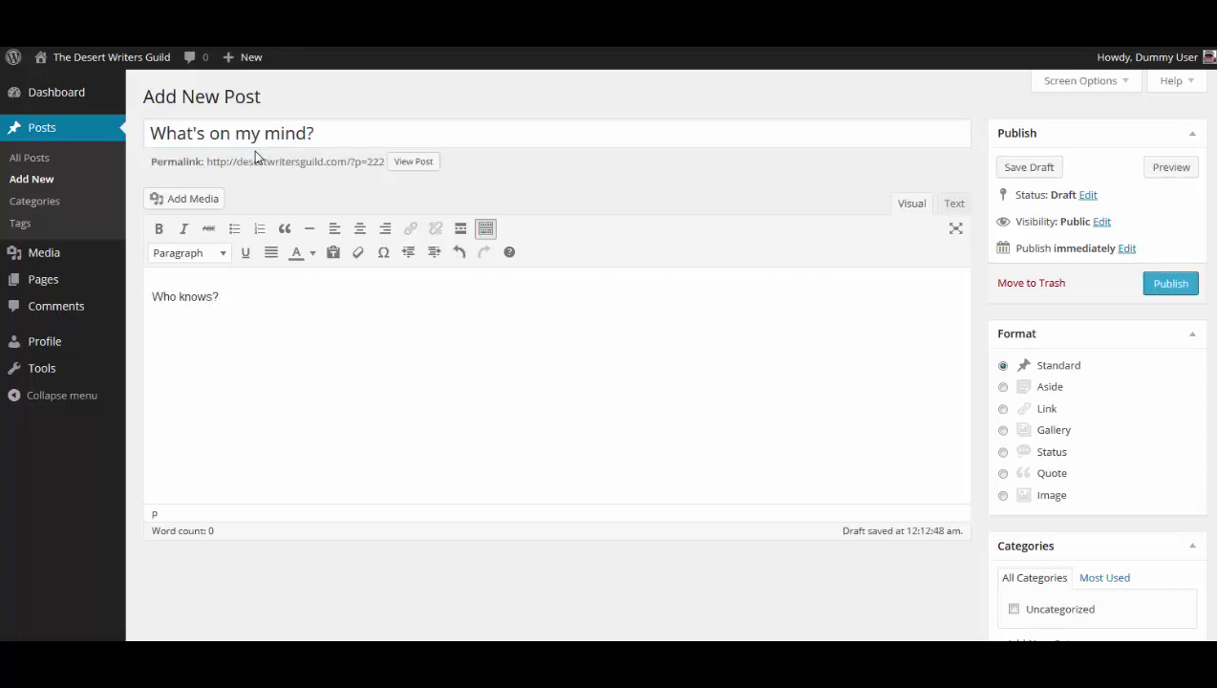
left_click(1174, 285)
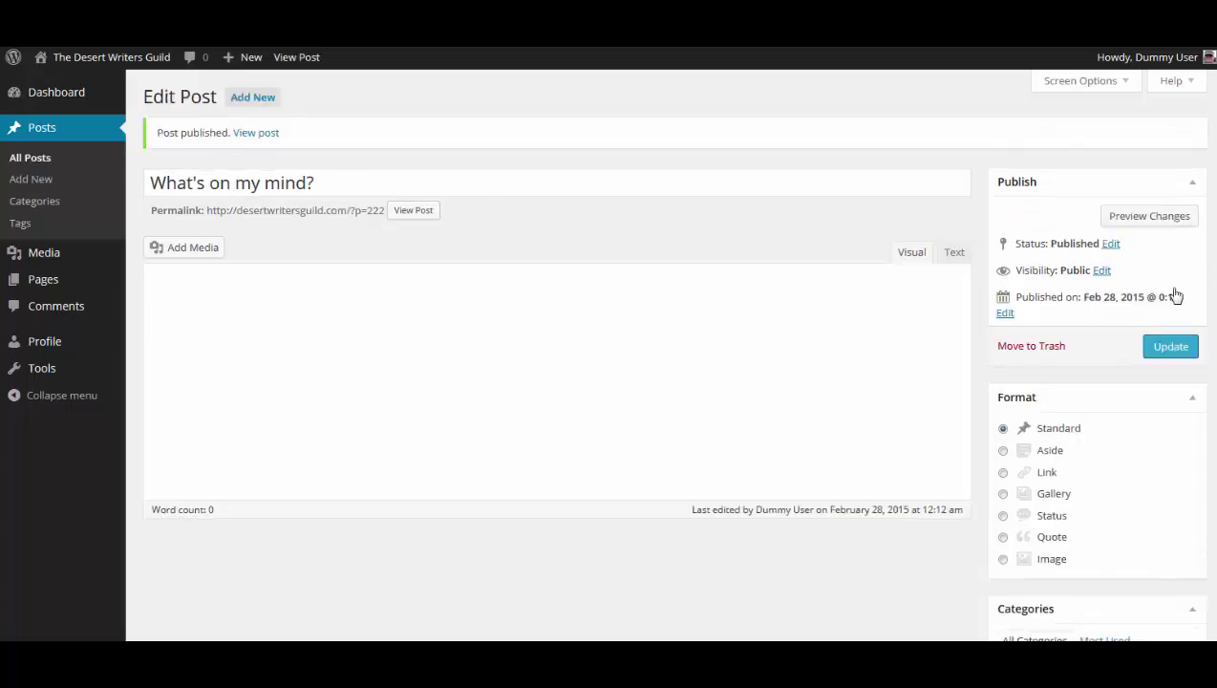
left_click(246, 139)
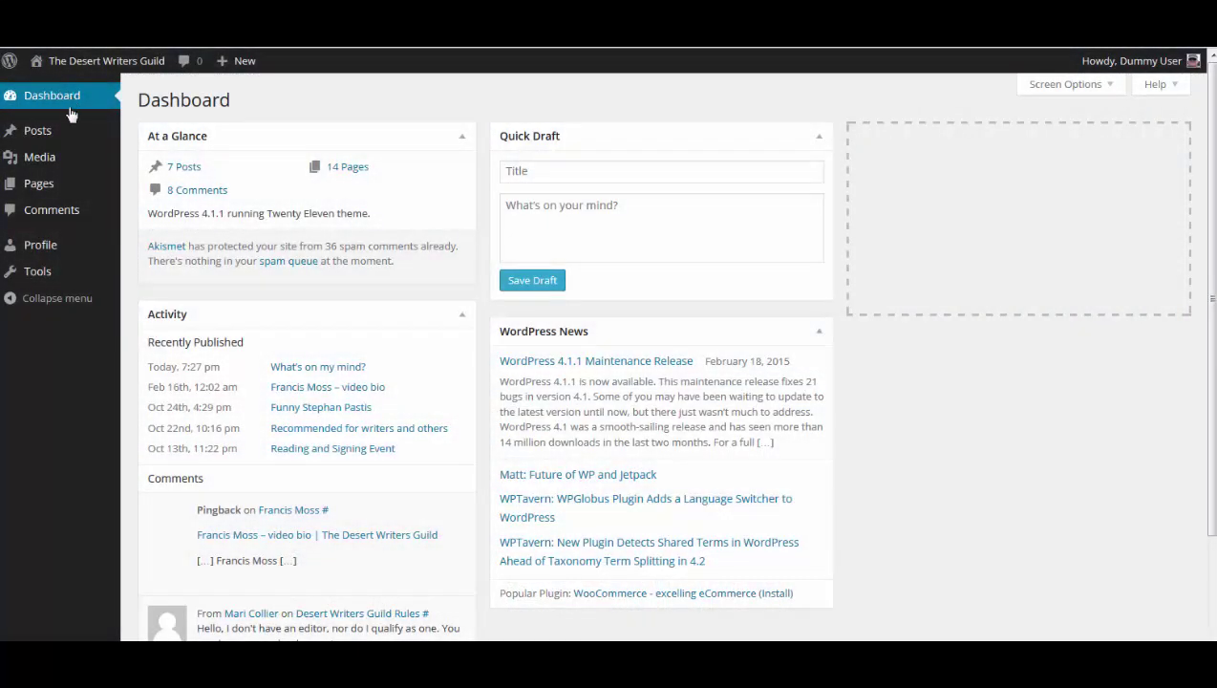
Open the post "What's on my mind?" for editing from the list of all posts.
mouse_move(43, 136)
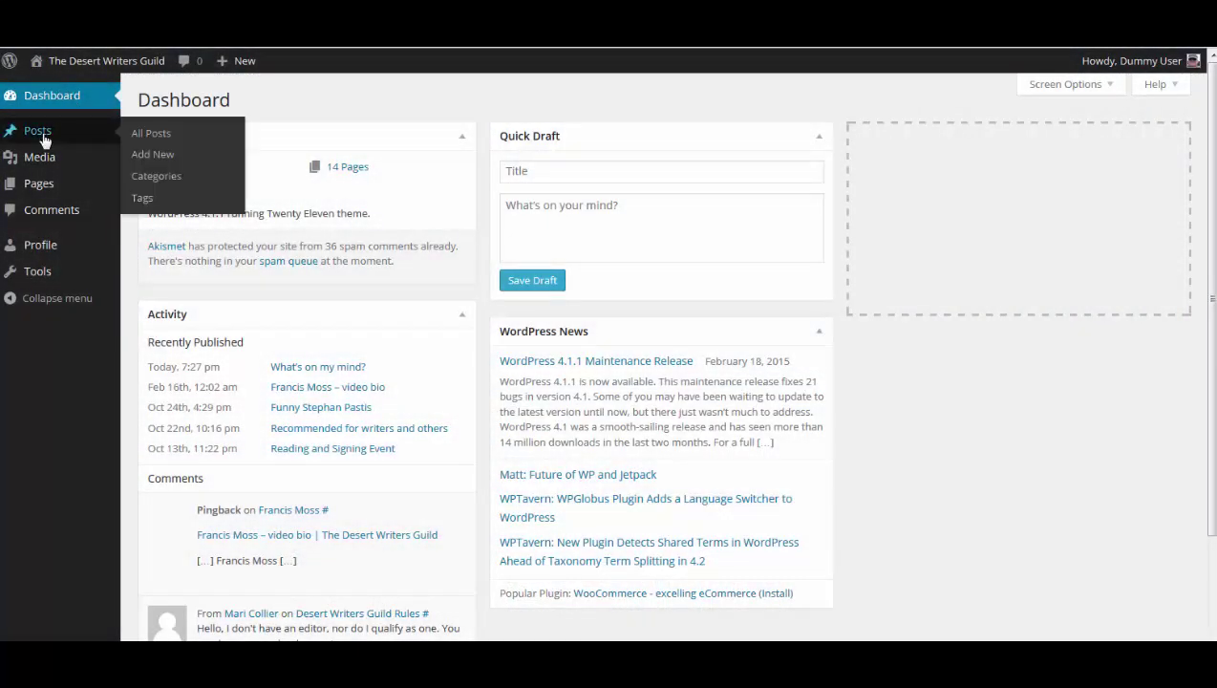
left_click(145, 135)
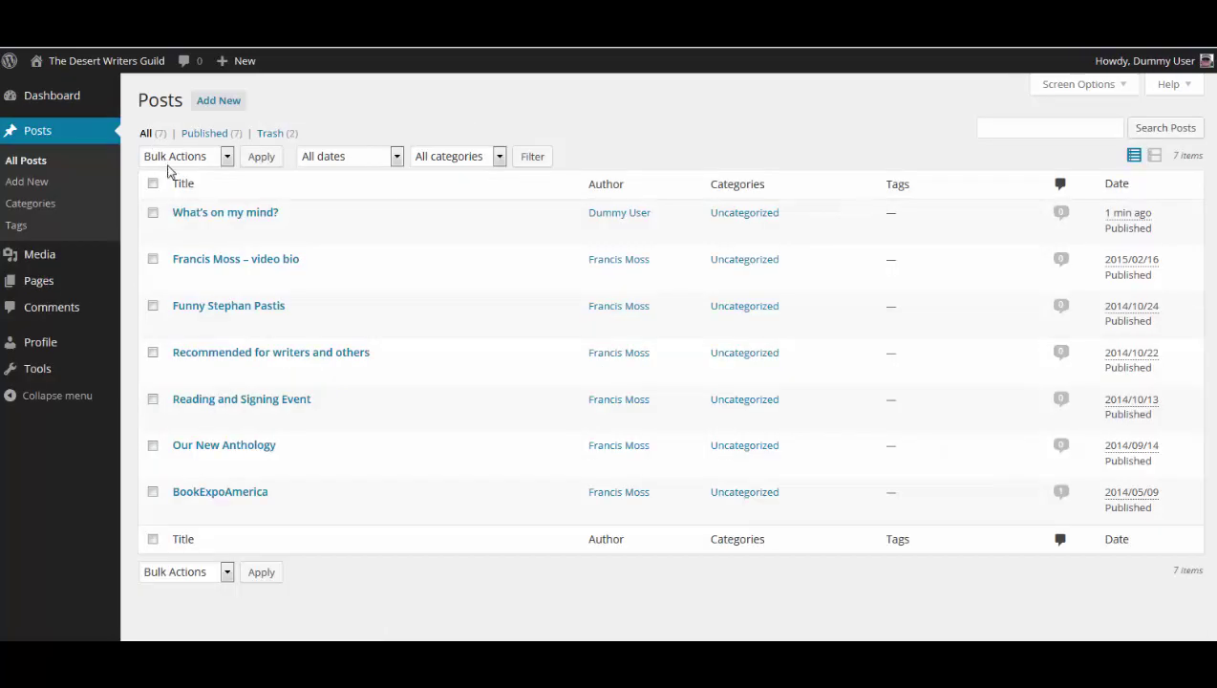
mouse_move(179, 237)
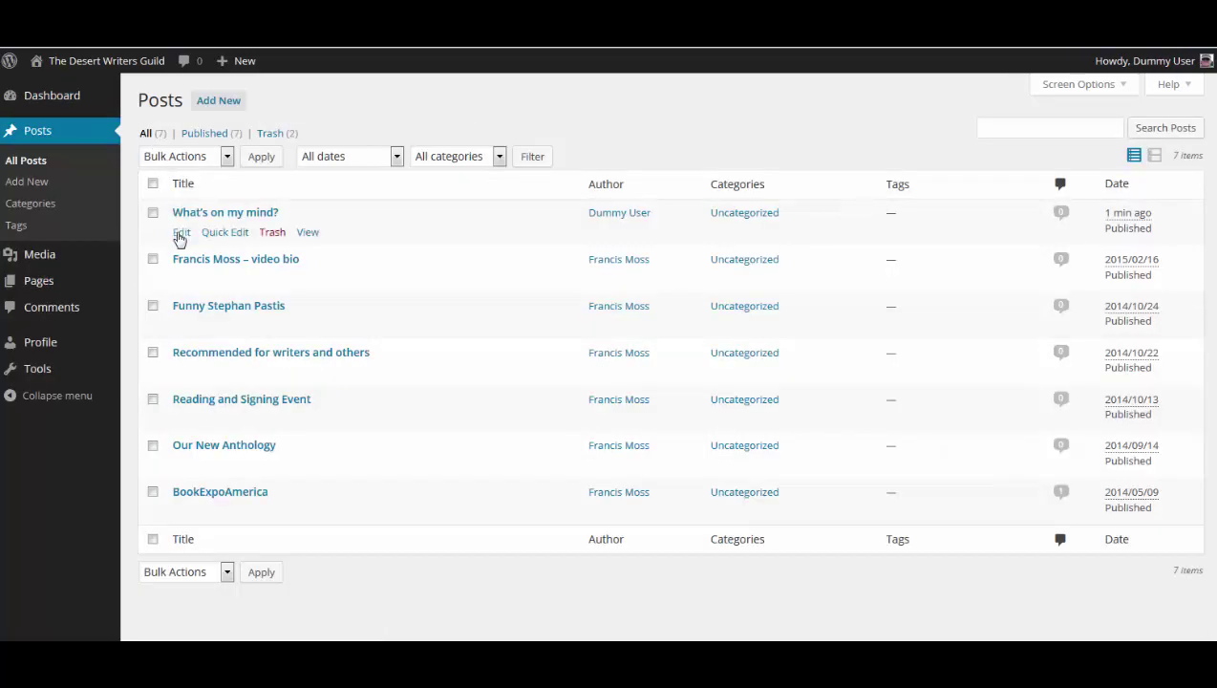
left_click(180, 234)
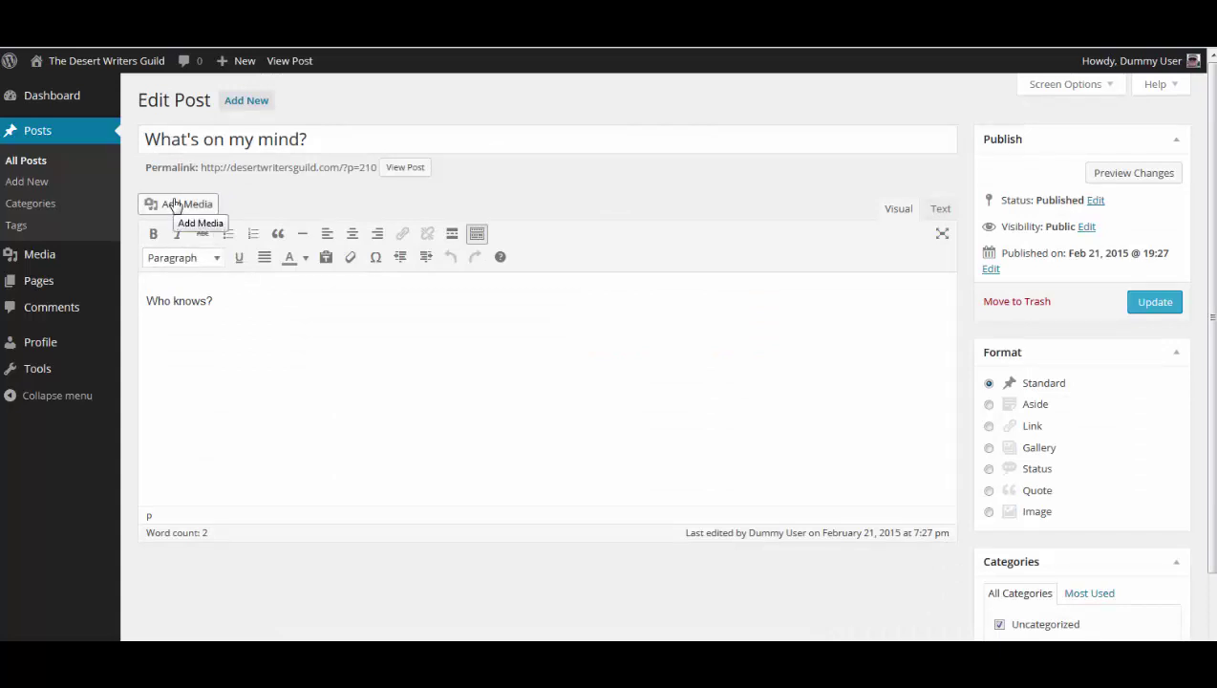
Insert the image country_kitchen_sign2.jpg from the media library into the post.
left_click(176, 206)
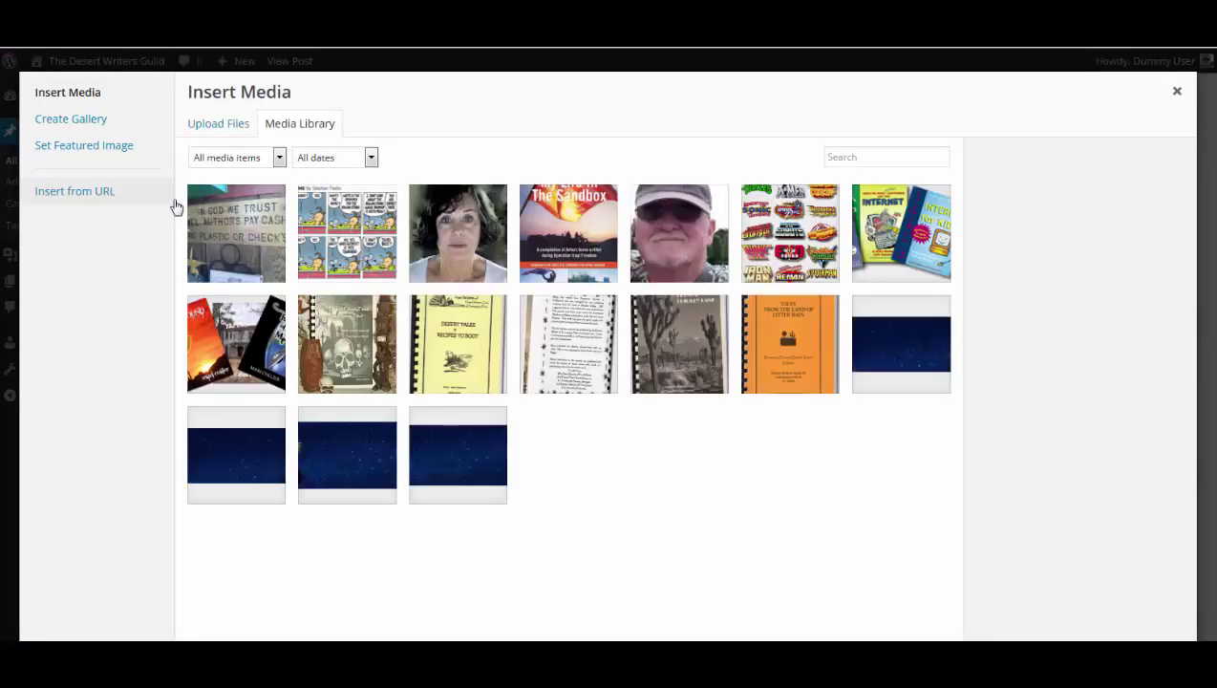
left_click(210, 130)
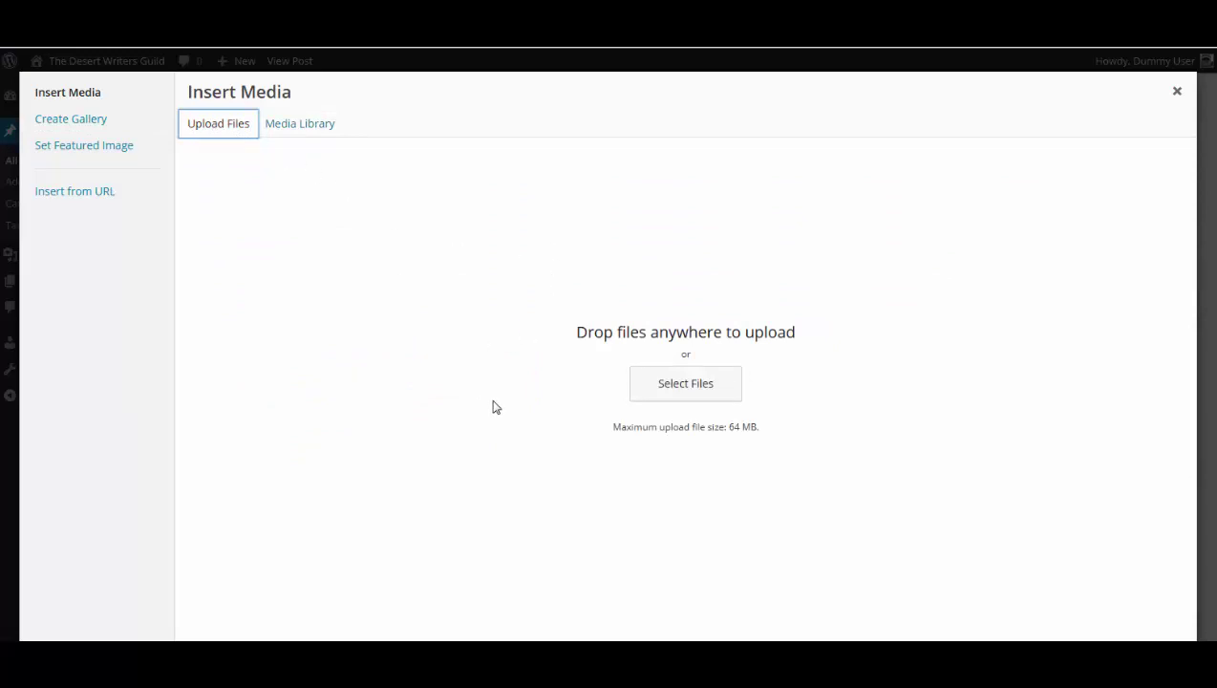
left_click(301, 136)
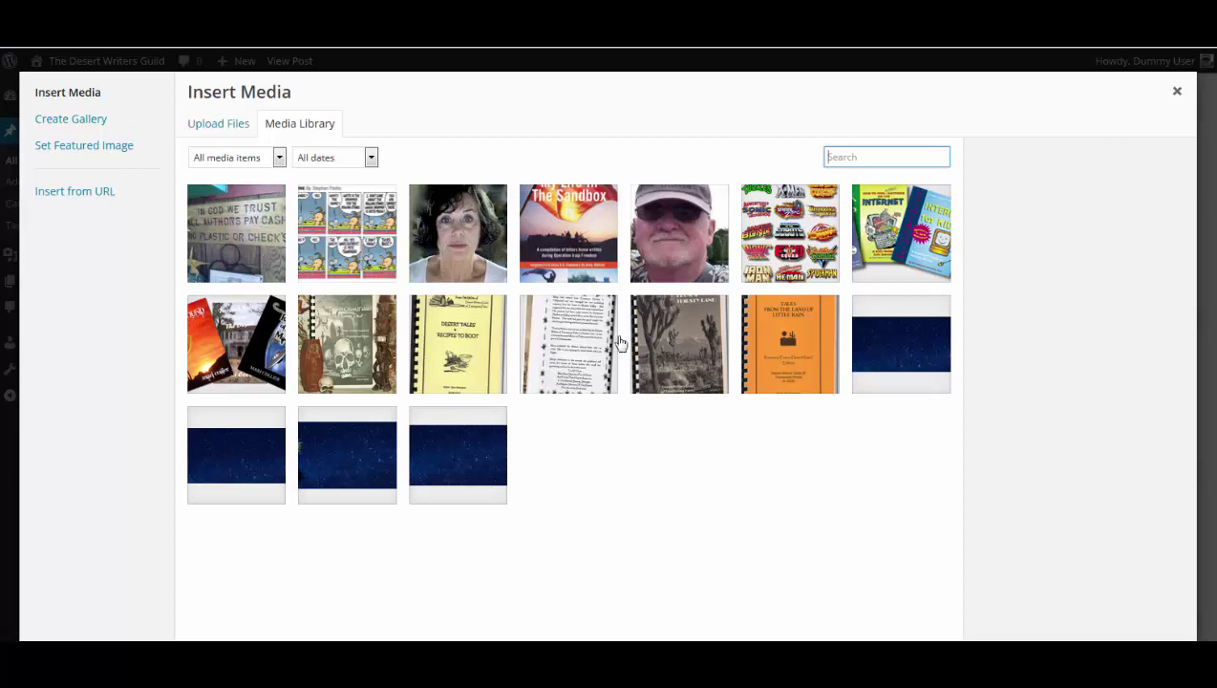
left_click(227, 235)
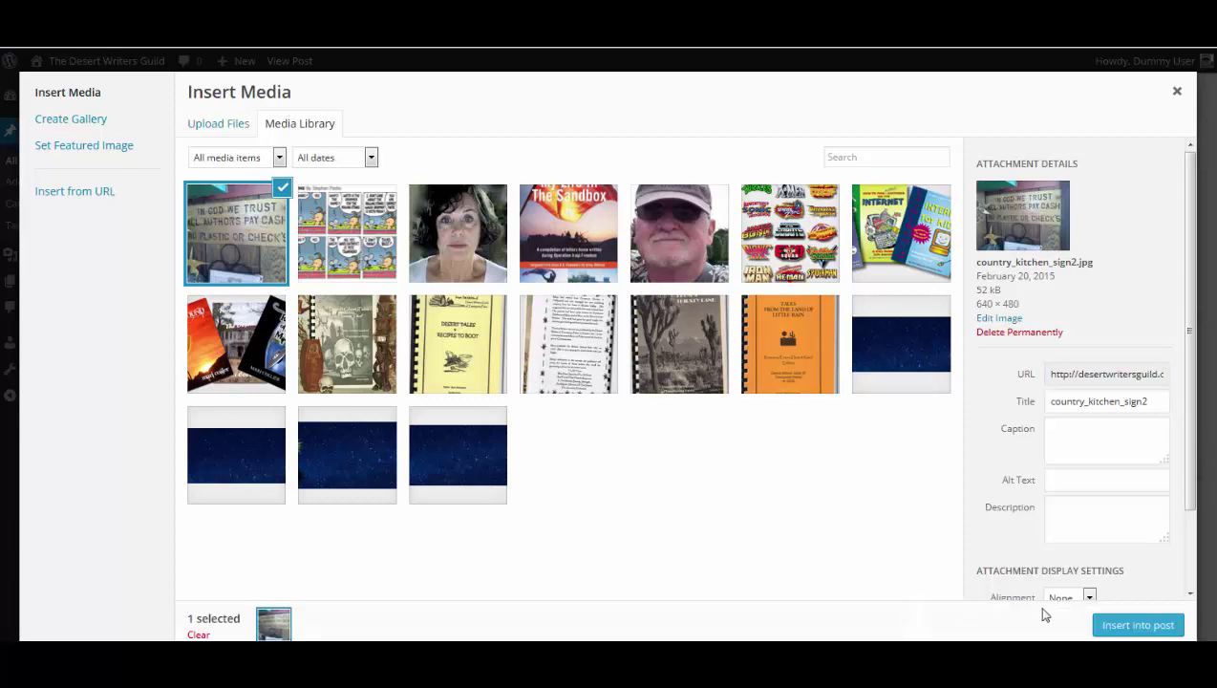
left_click(1133, 626)
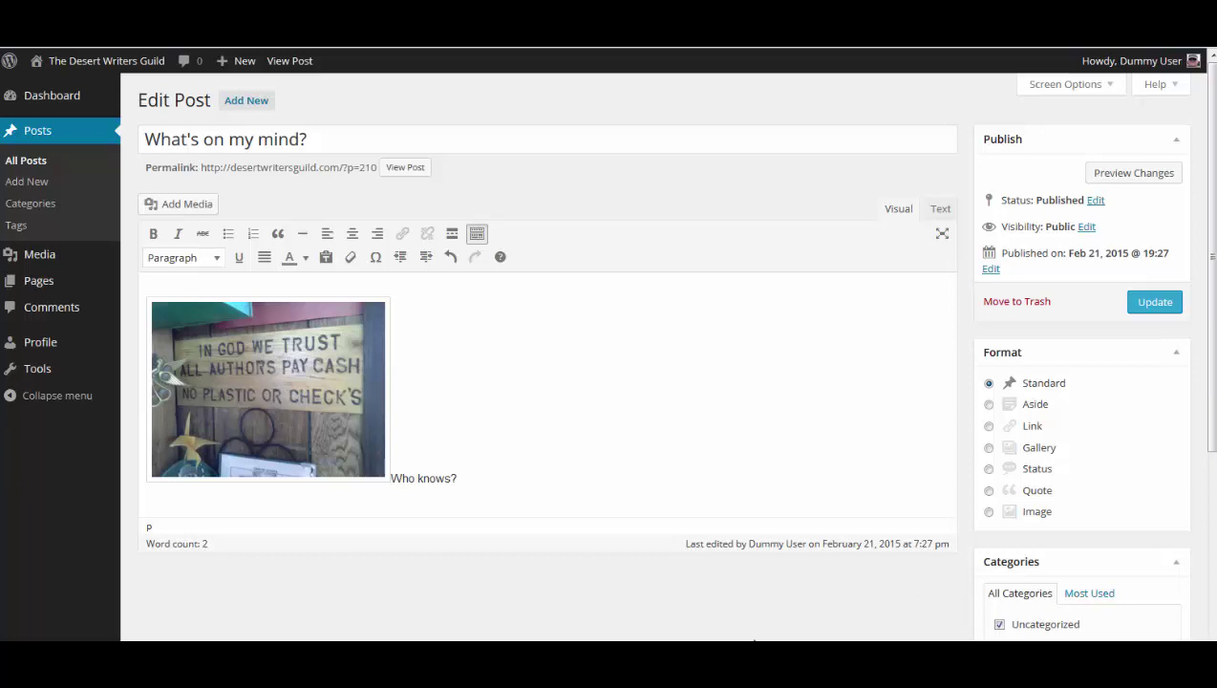
Update the post with the inserted image and visit the site to check it.
left_click(1153, 302)
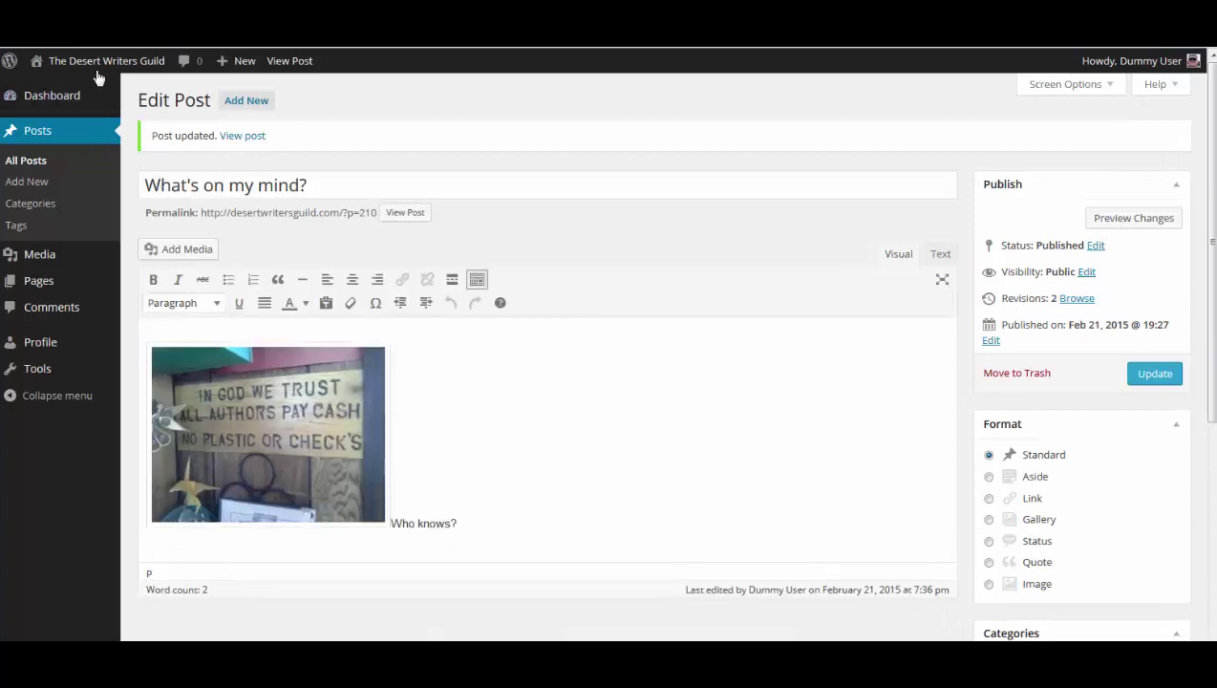
mouse_move(100, 68)
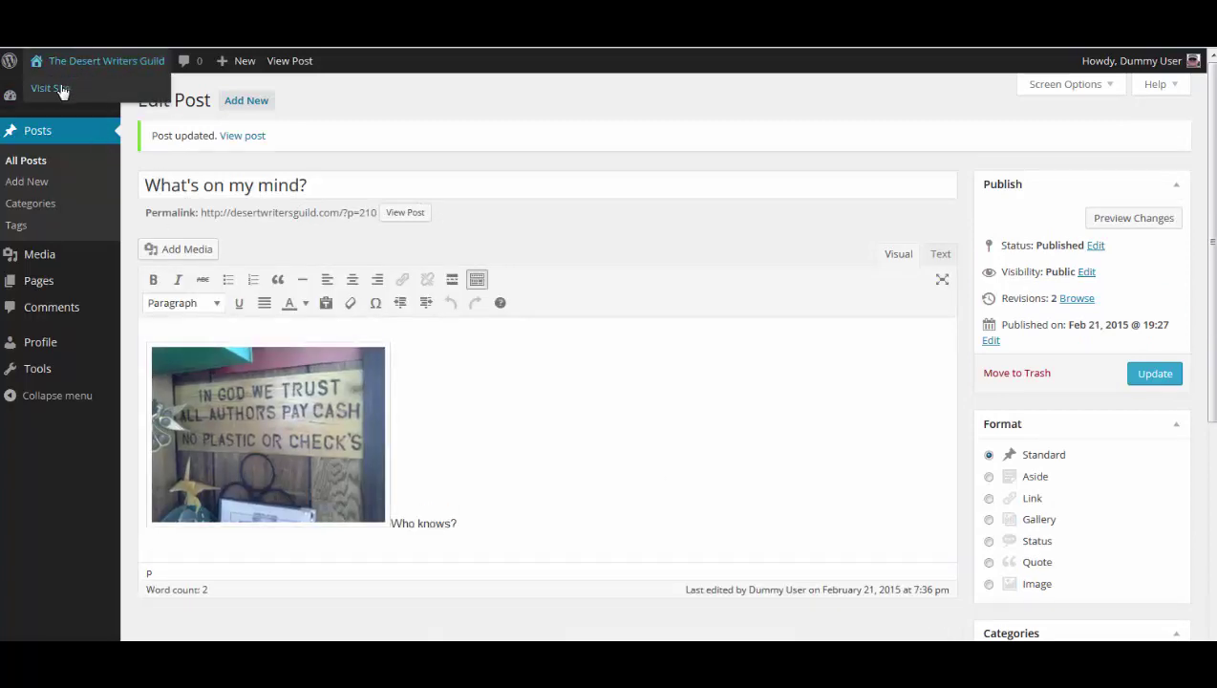
left_click(62, 90)
scroll(170, 562, "down", 3)
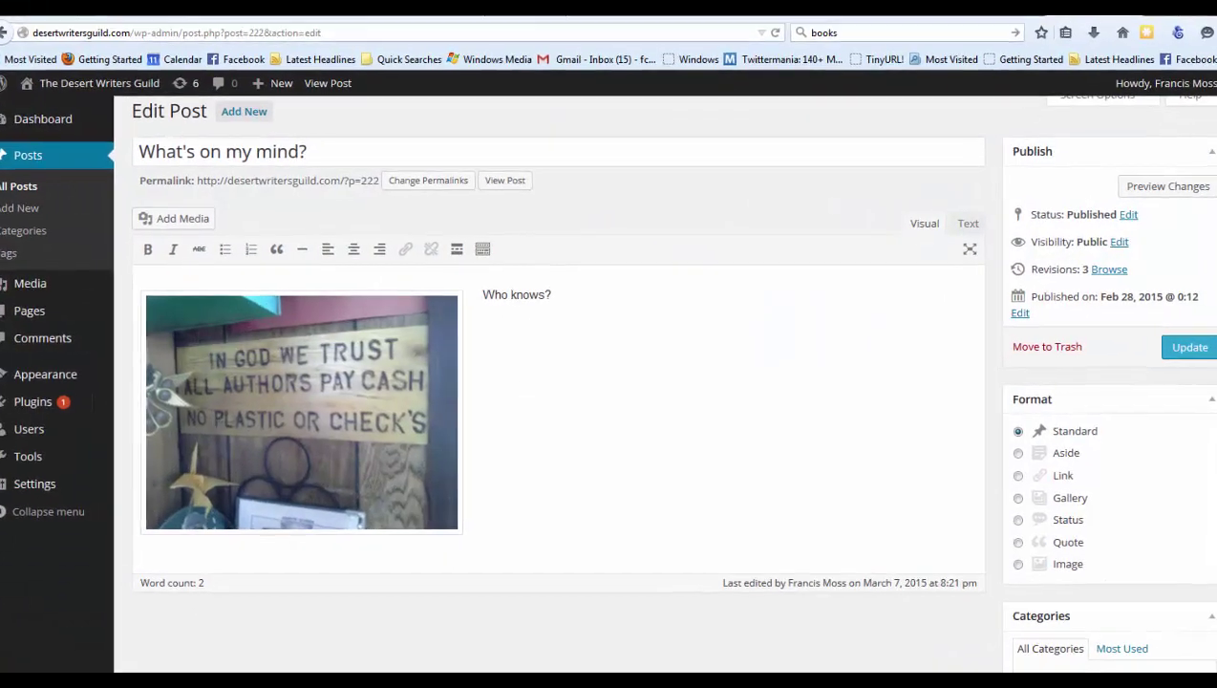
Try the sign image in the post with no alignment, centred and right-aligned.
left_click(275, 427)
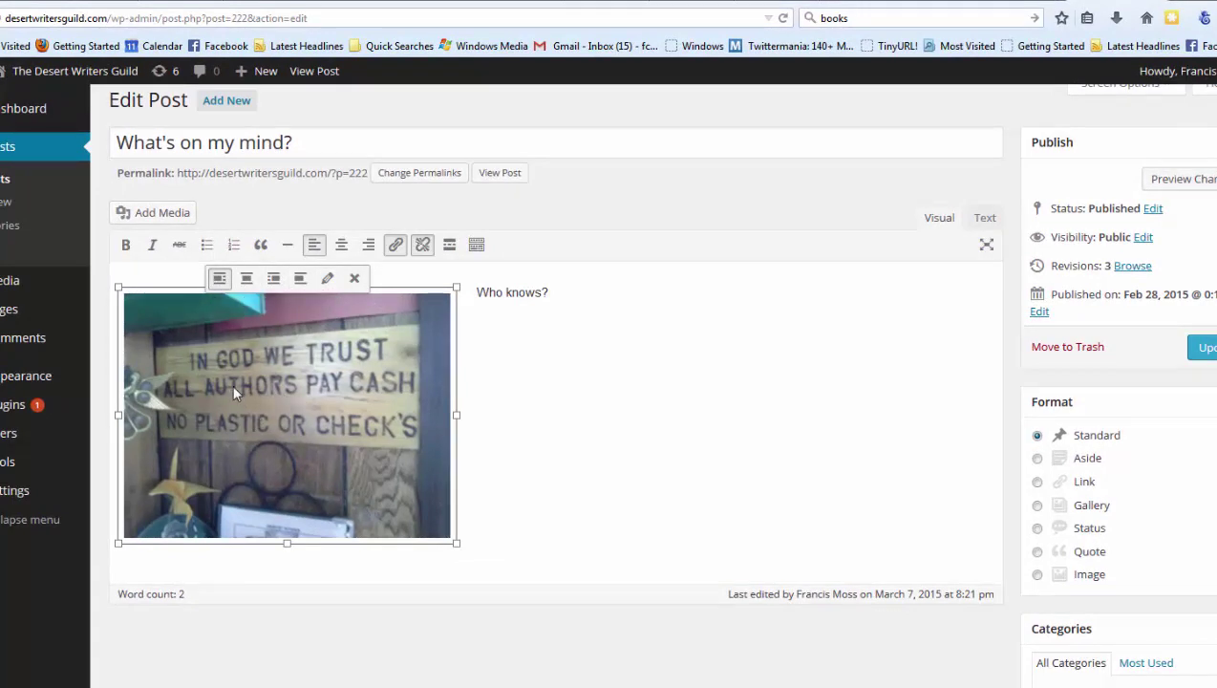
left_click(218, 281)
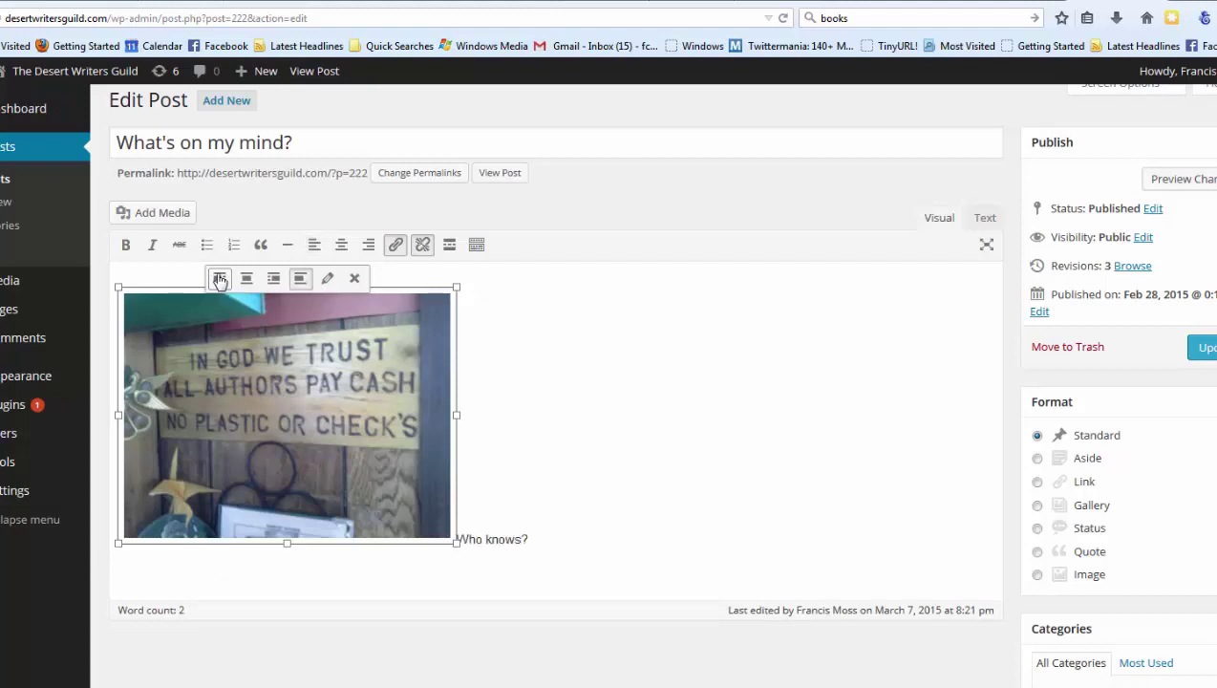
left_click(245, 279)
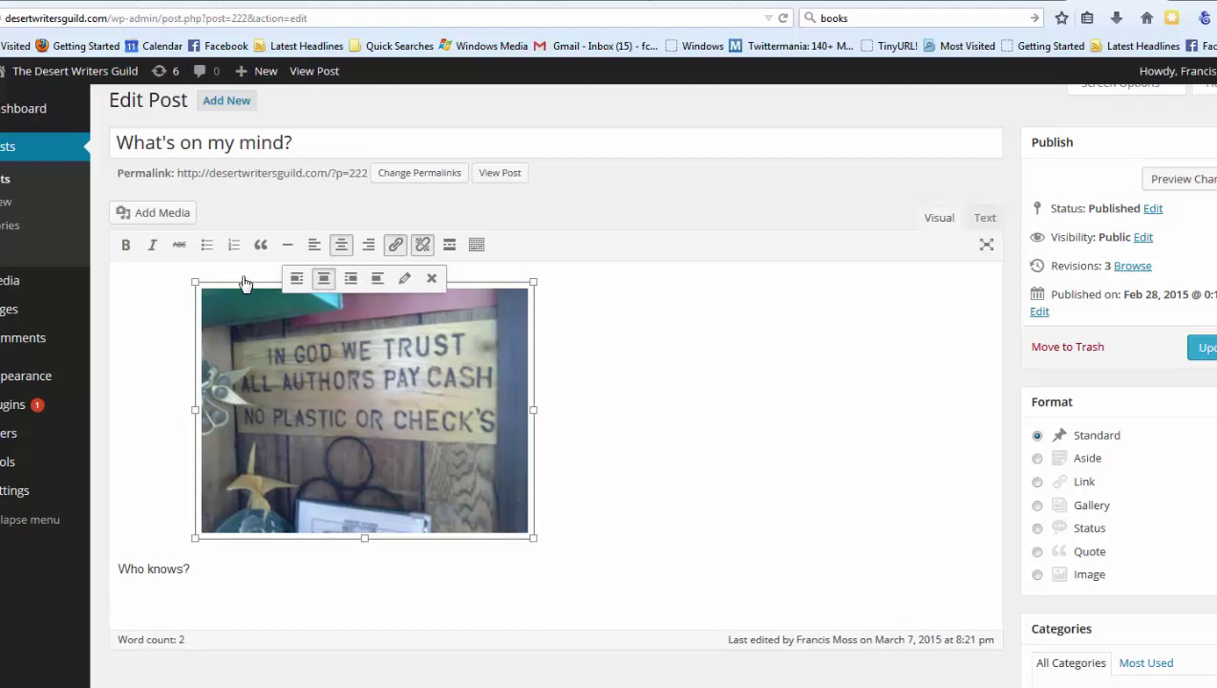
left_click(349, 278)
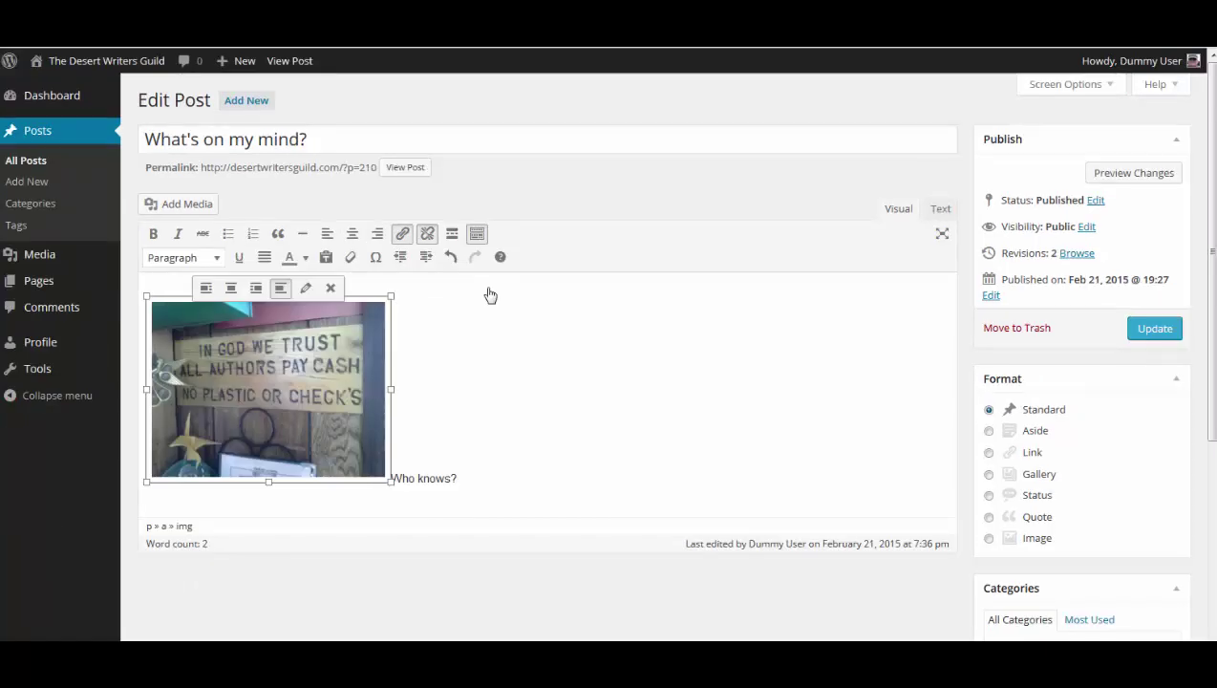
Left-align the sign image beside the text, update the post and view it on the site.
left_click(207, 293)
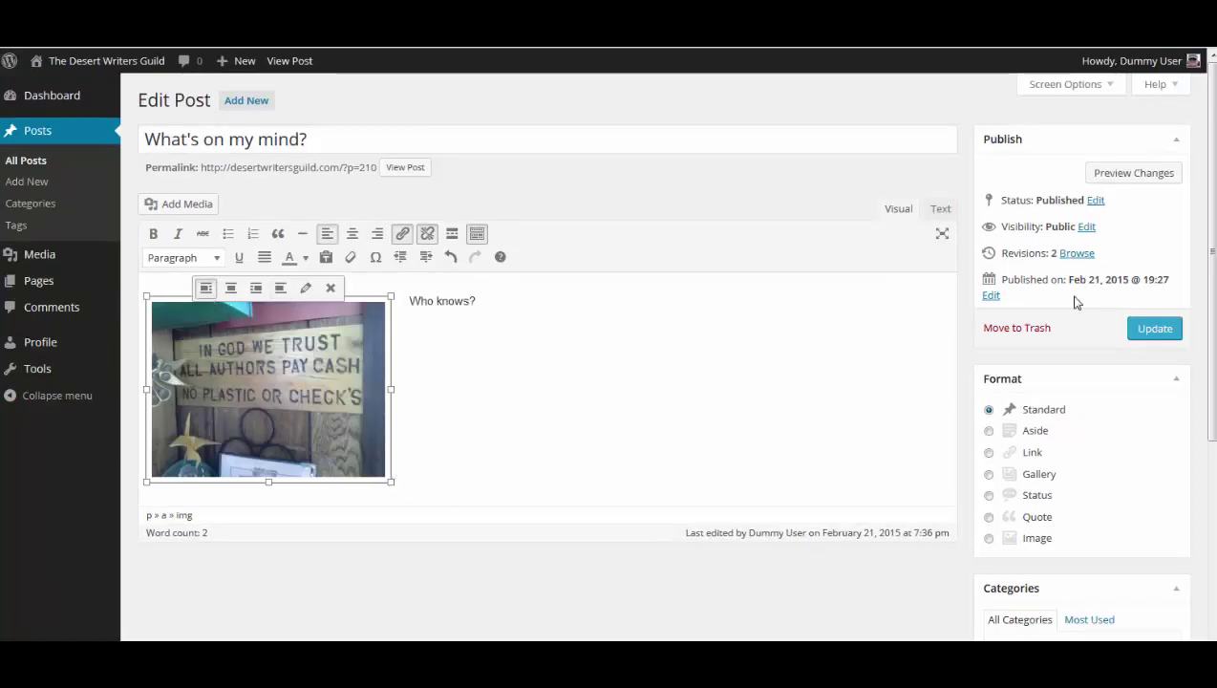
left_click(1155, 330)
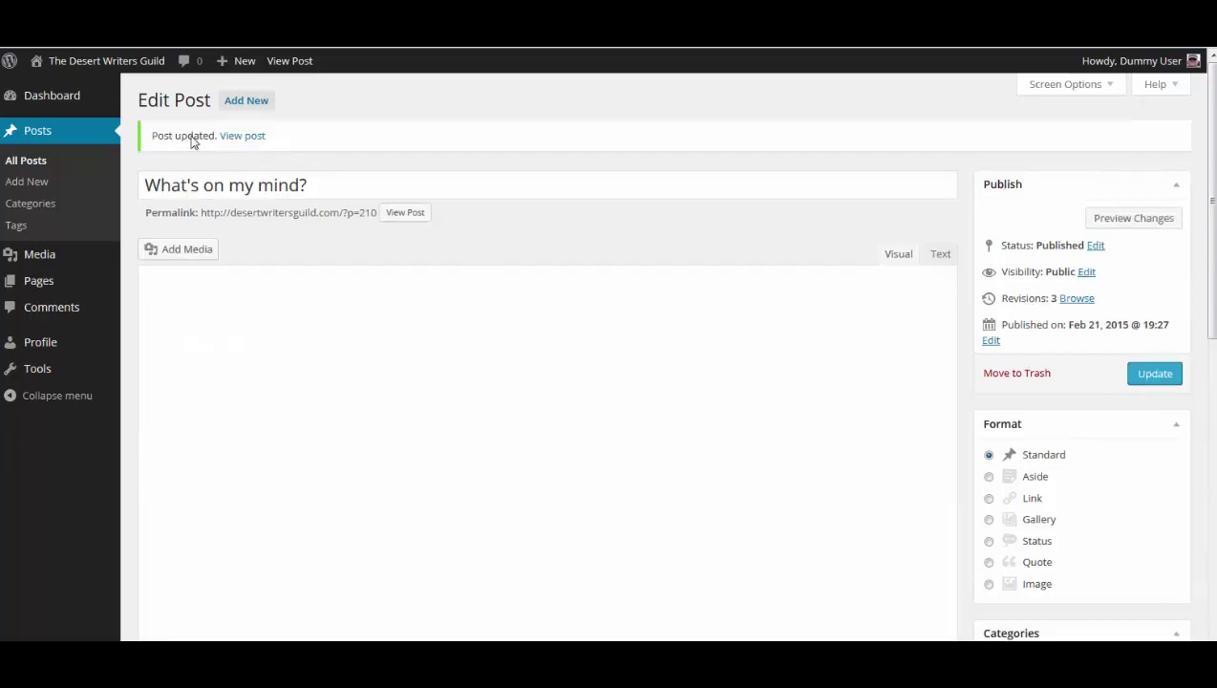
left_click(227, 140)
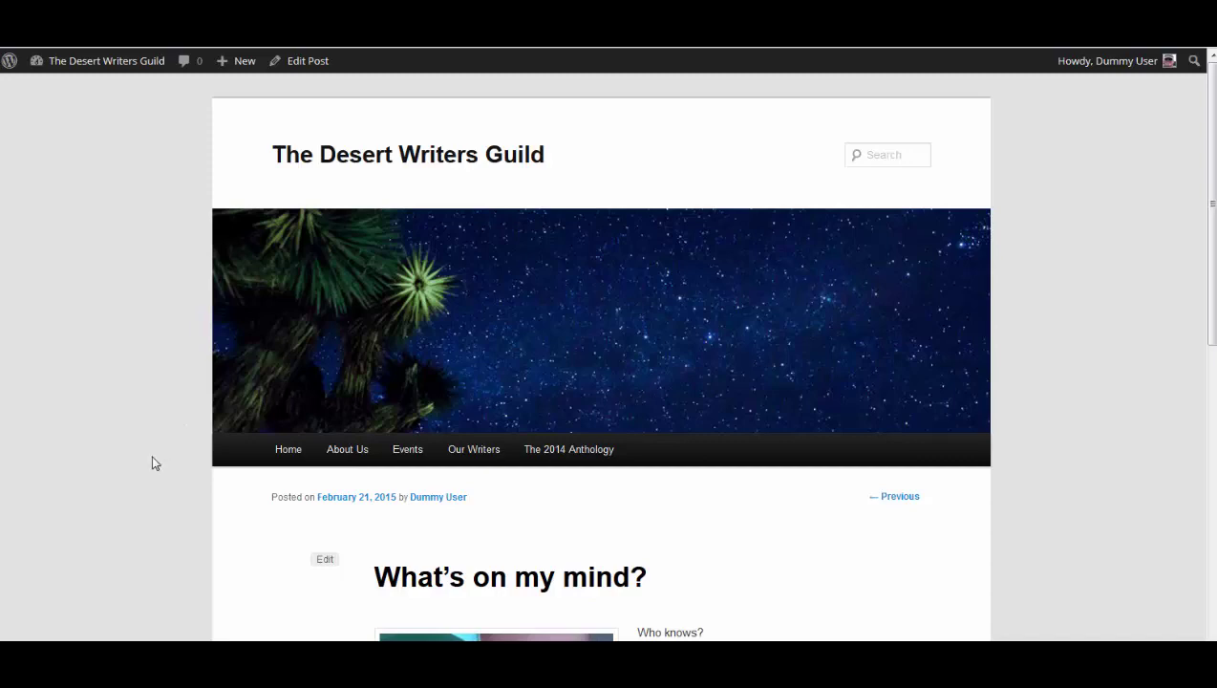
scroll(151, 464, "down", 4)
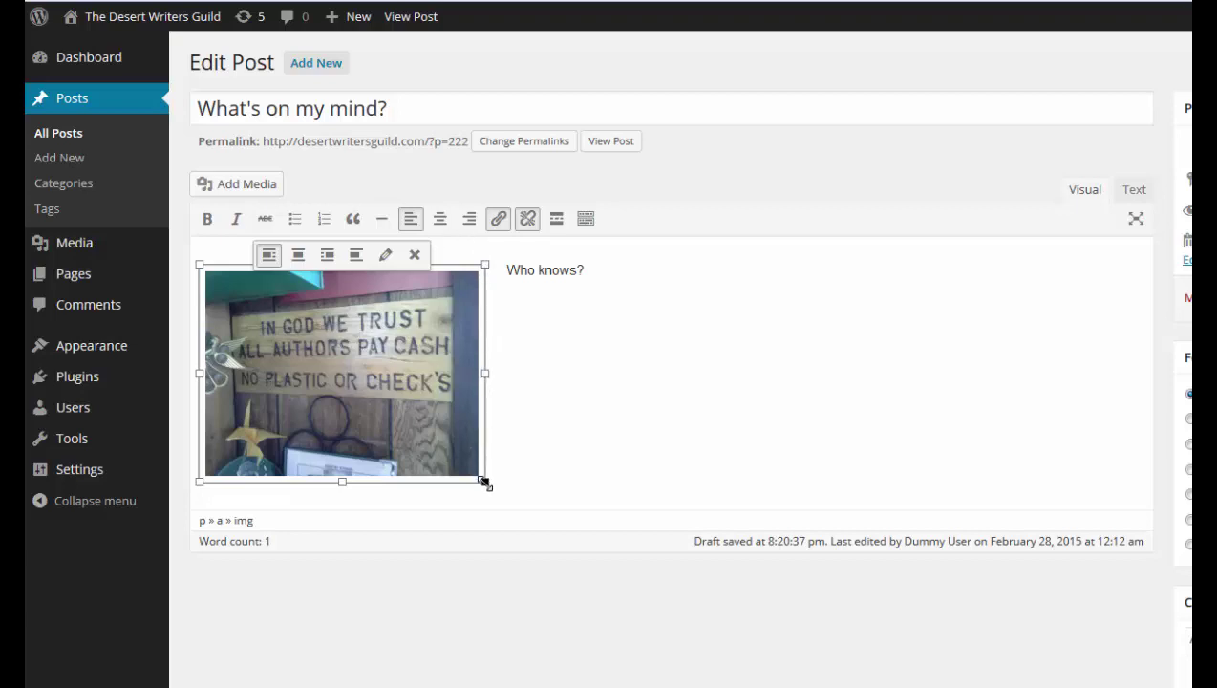
Resize the sign image in the post proportionally, trying smaller and larger sizes, and view the post on the site.
left_click_drag(483, 483, 408, 441)
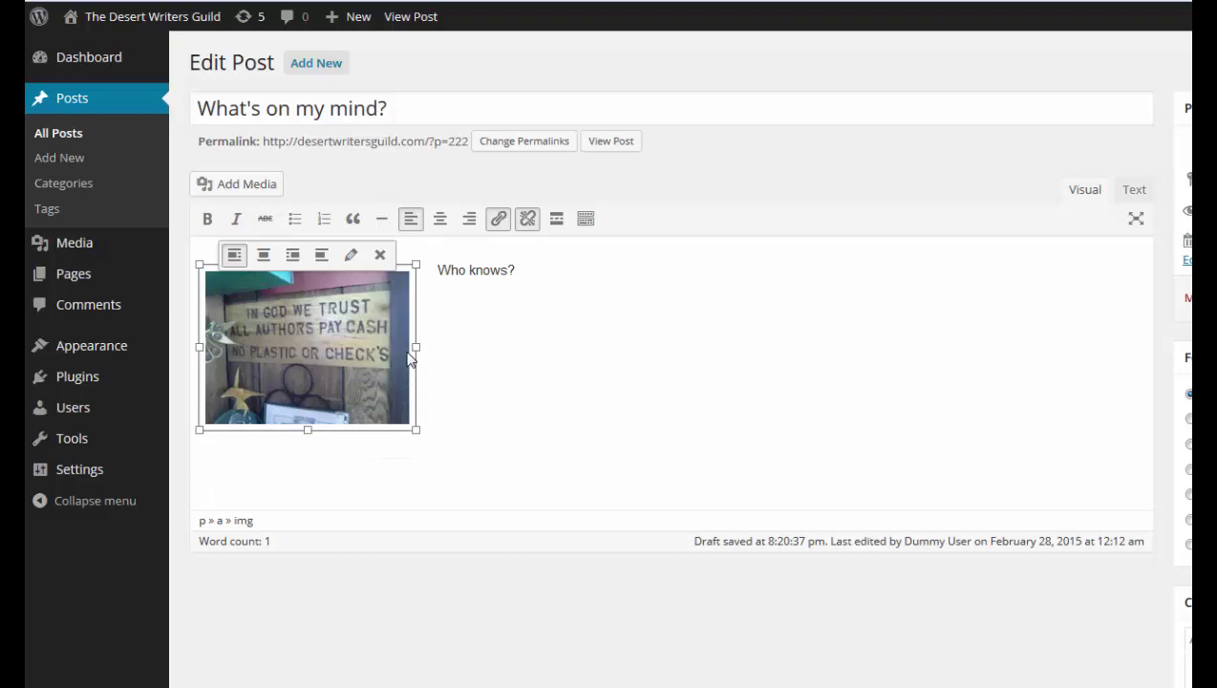
left_click_drag(416, 347, 525, 347)
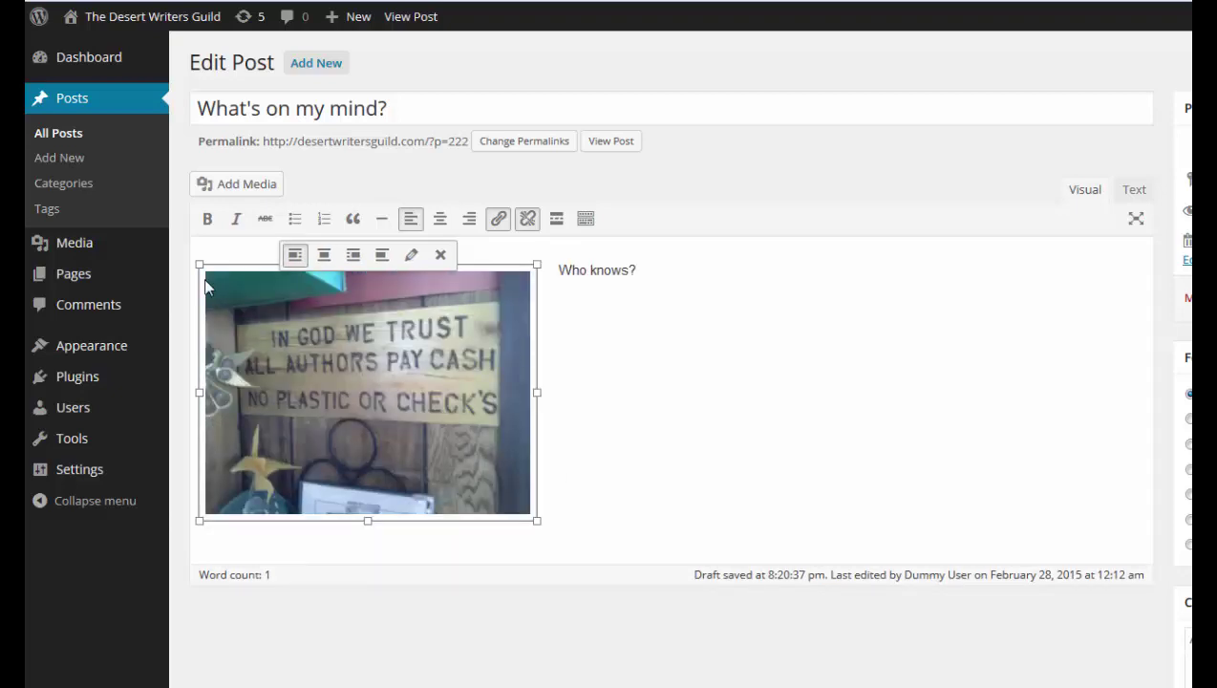
left_click_drag(197, 261, 264, 321)
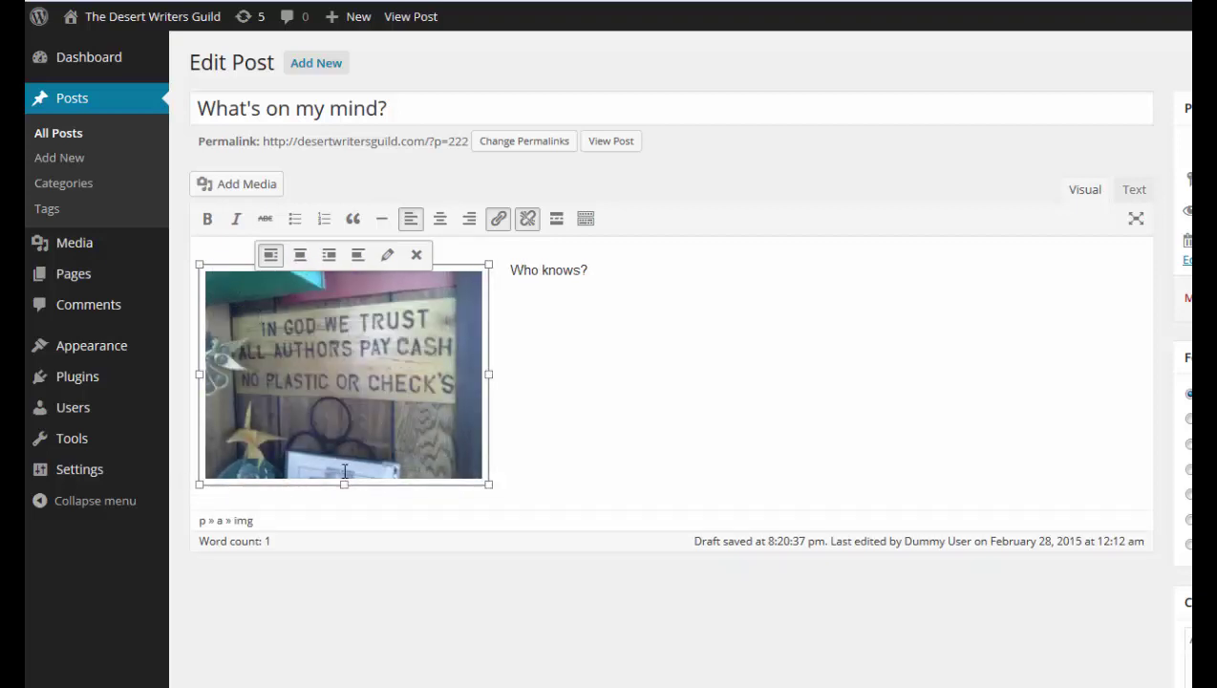
mouse_move(344, 484)
left_mouse_down()
mouse_move(347, 456)
mouse_move(347, 488)
left_mouse_up()
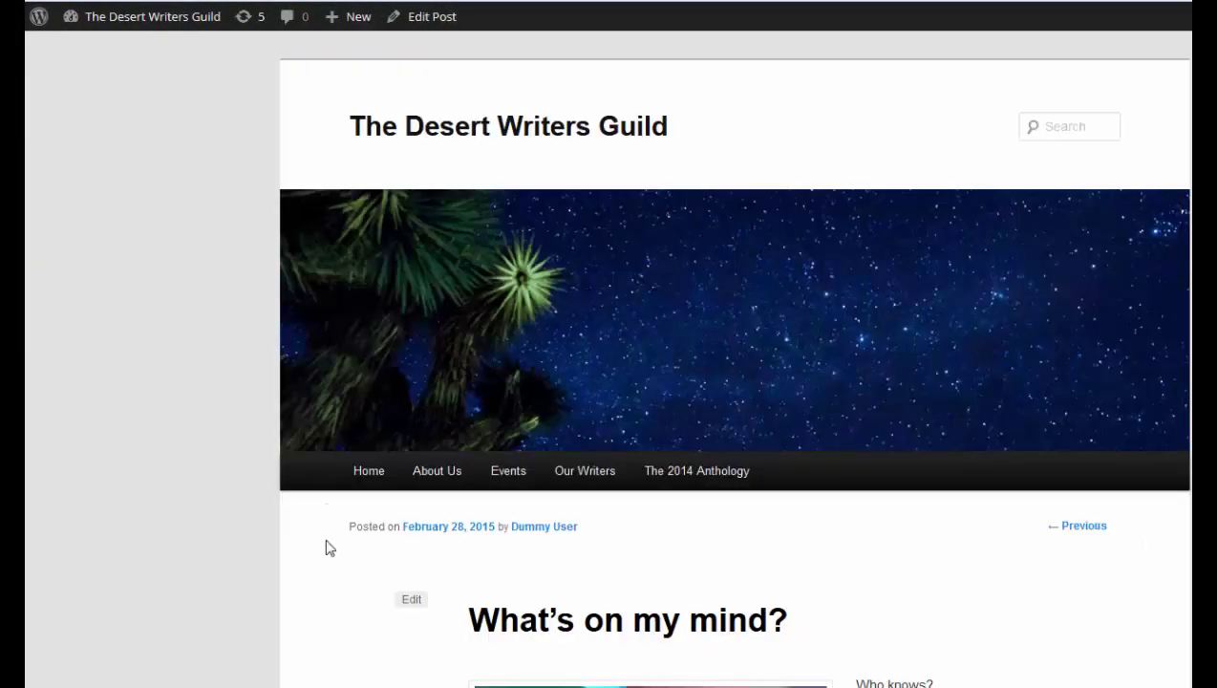
scroll(332, 566, "down", 5)
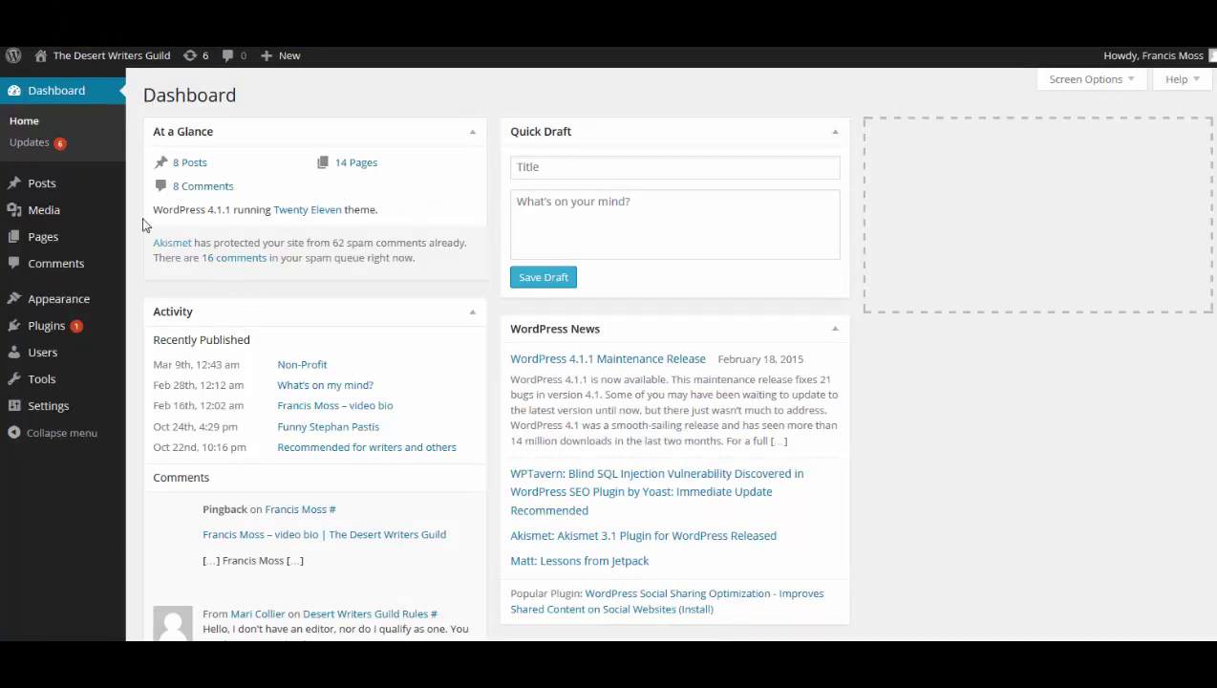
Open the media library and upload final return final.jpg from the Desert Writers Guild pictures folder.
mouse_move(64, 189)
mouse_move(46, 218)
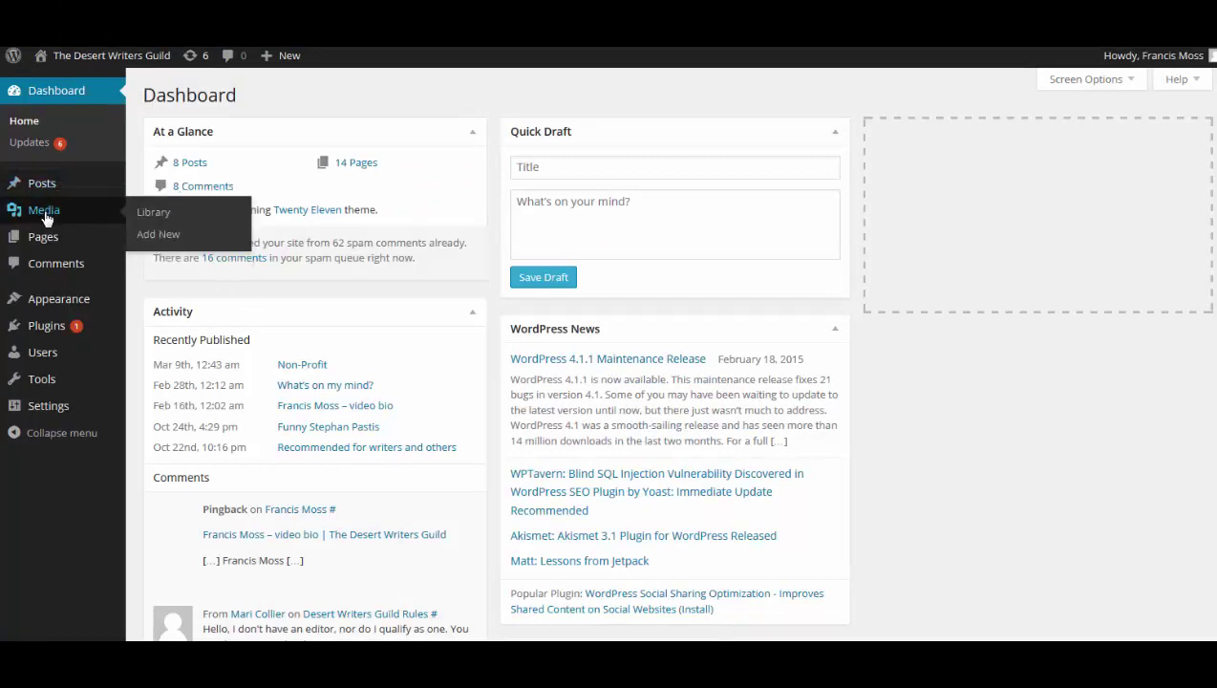
left_click(141, 218)
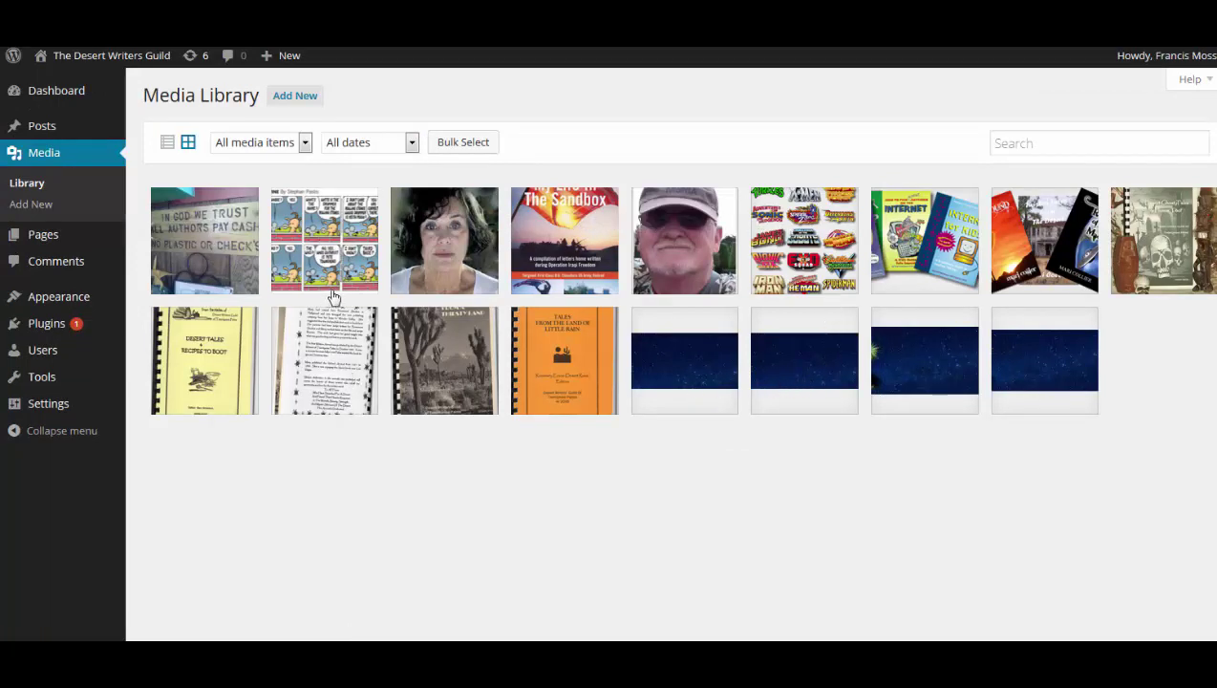
left_click(295, 100)
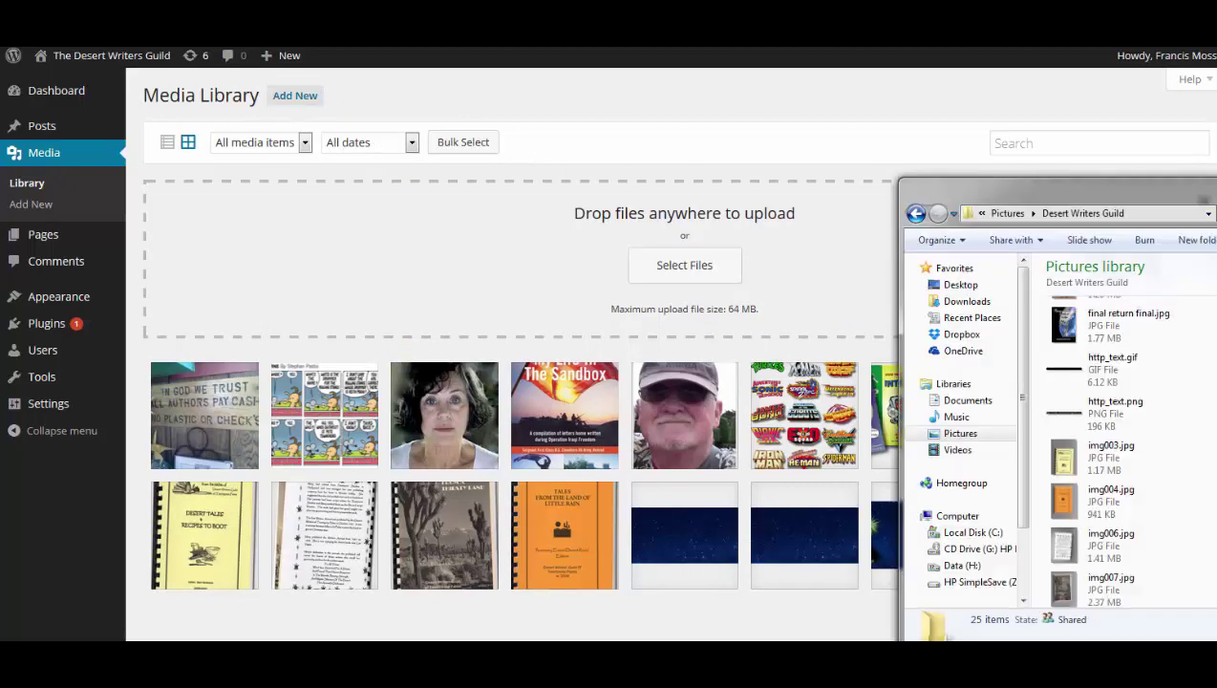
left_click_drag(1216, 199, 1164, 147)
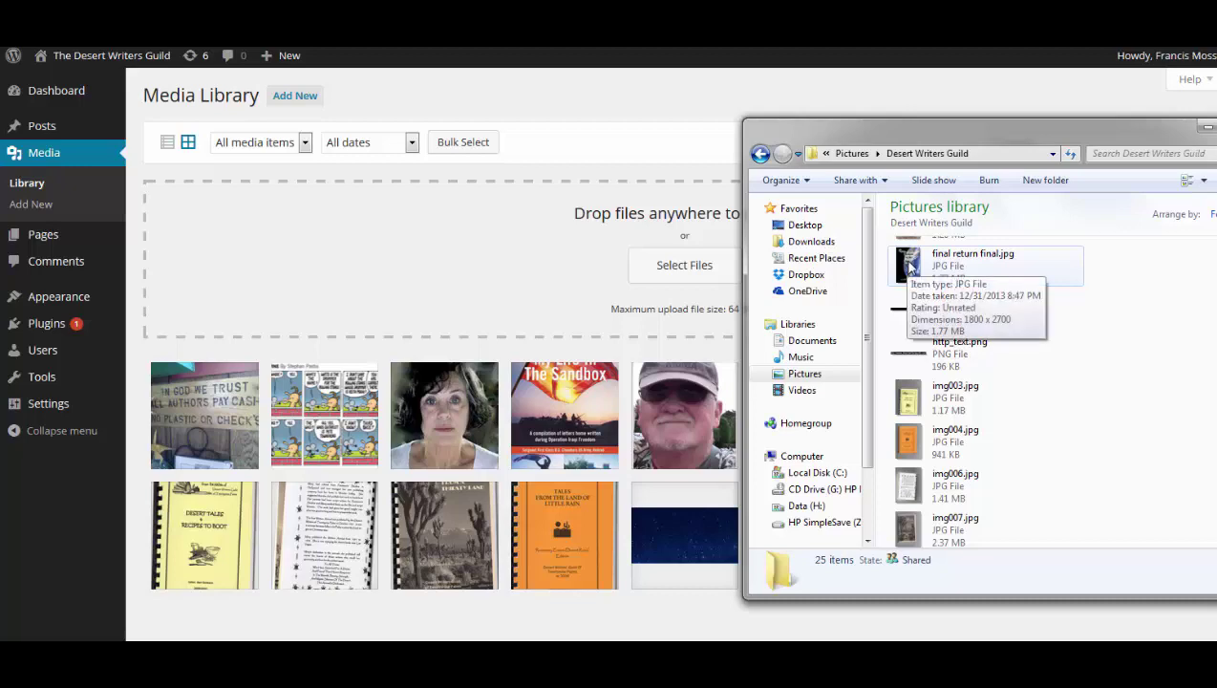
left_click_drag(910, 269, 680, 279)
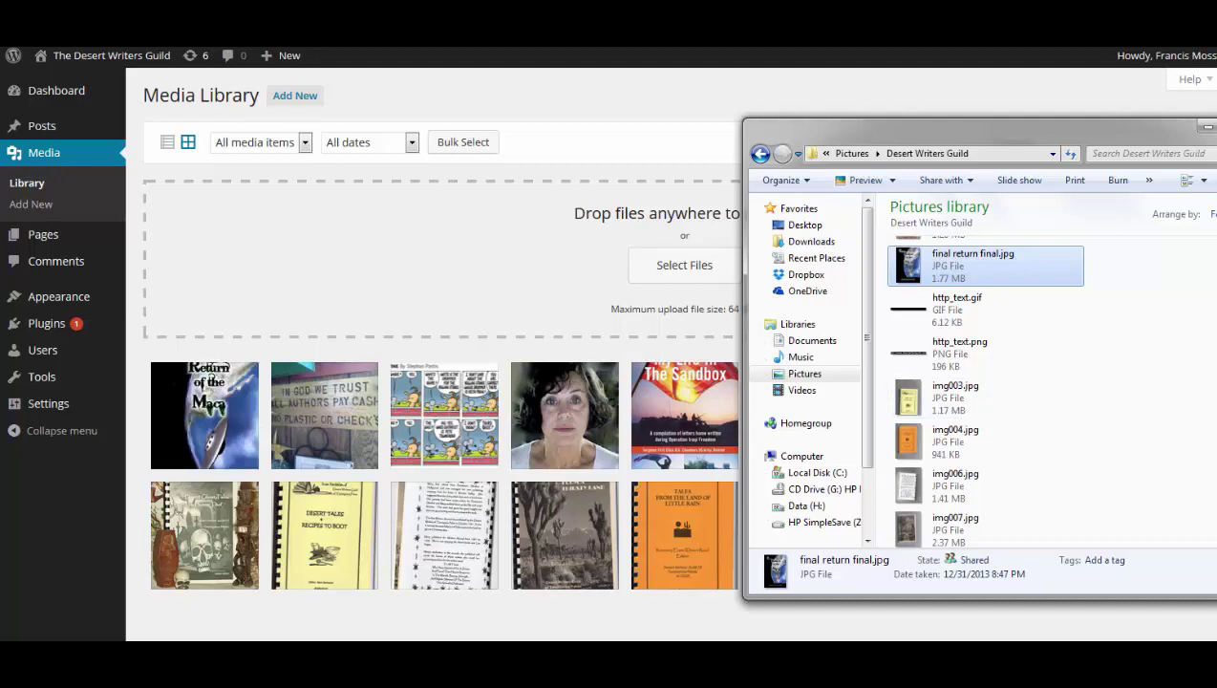
Upload proof4 Earthbound.jpg from the Desert Writers Guild pictures folder to the media library.
scroll(1099, 421, "down", 3)
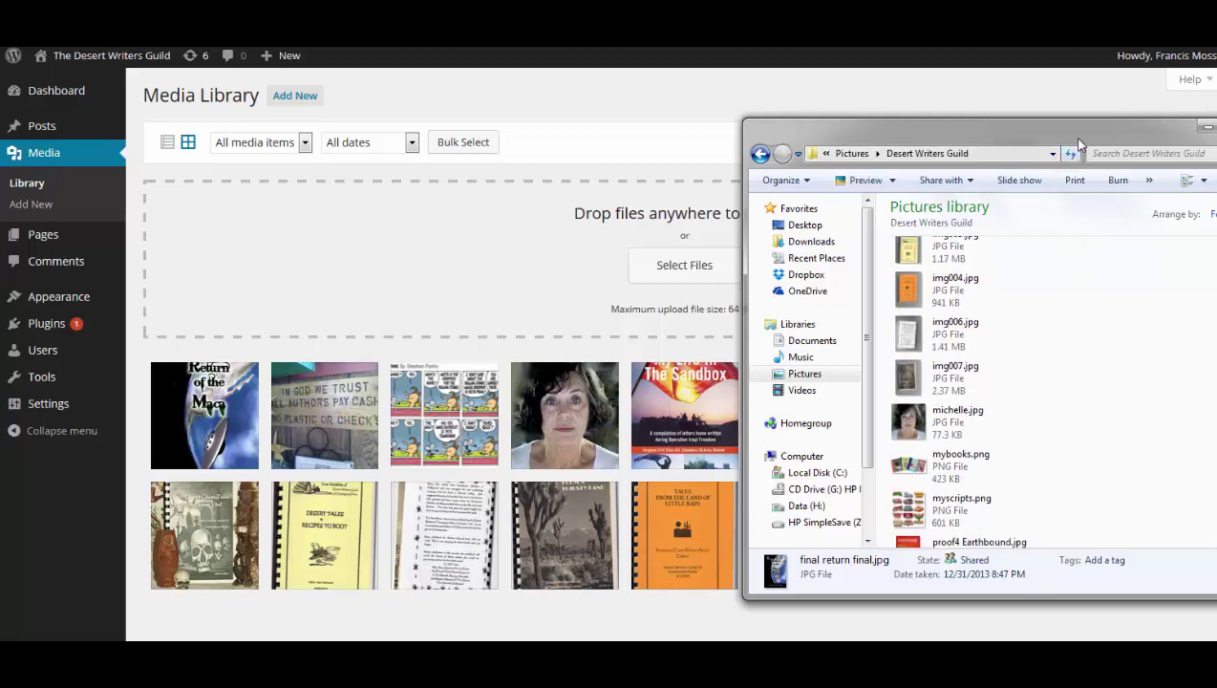
left_click_drag(1080, 141, 1040, 133)
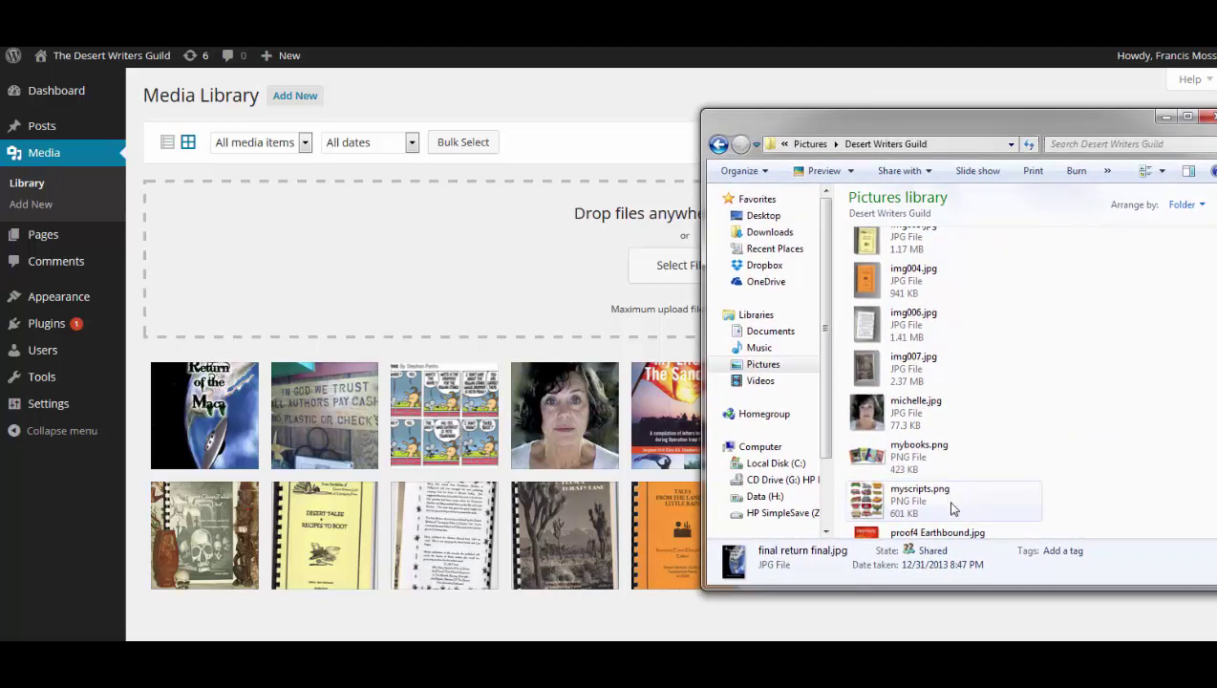
scroll(1151, 516, "down", 1)
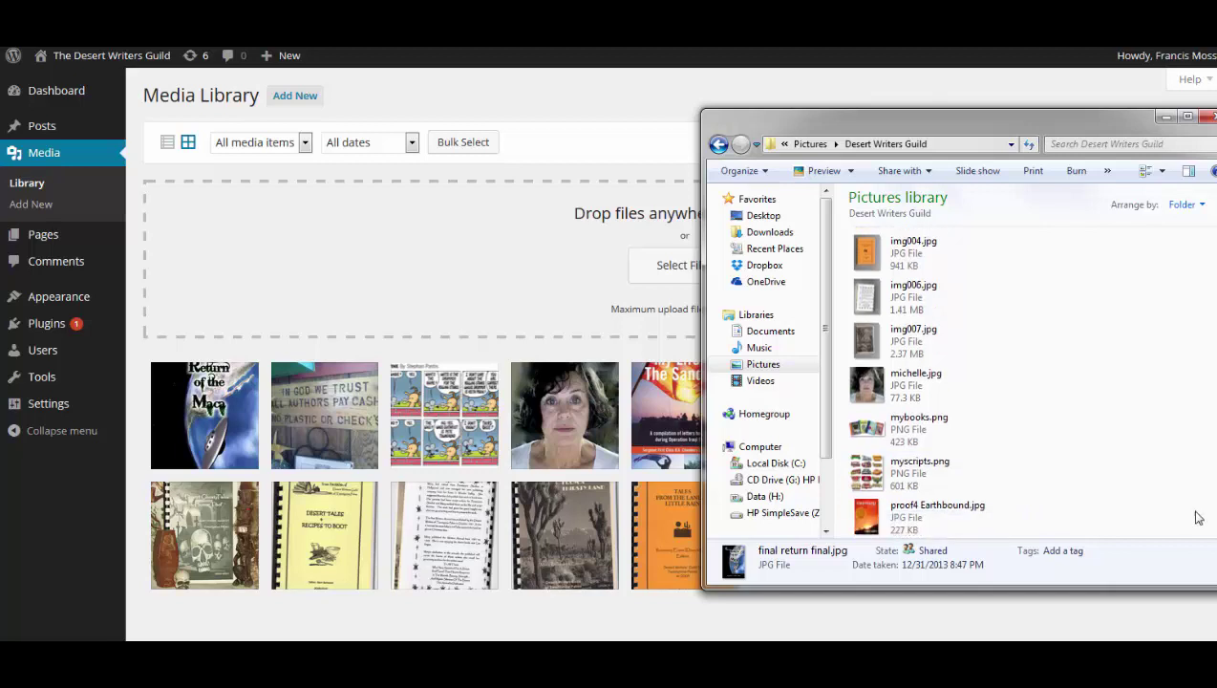
left_click_drag(879, 522, 635, 314)
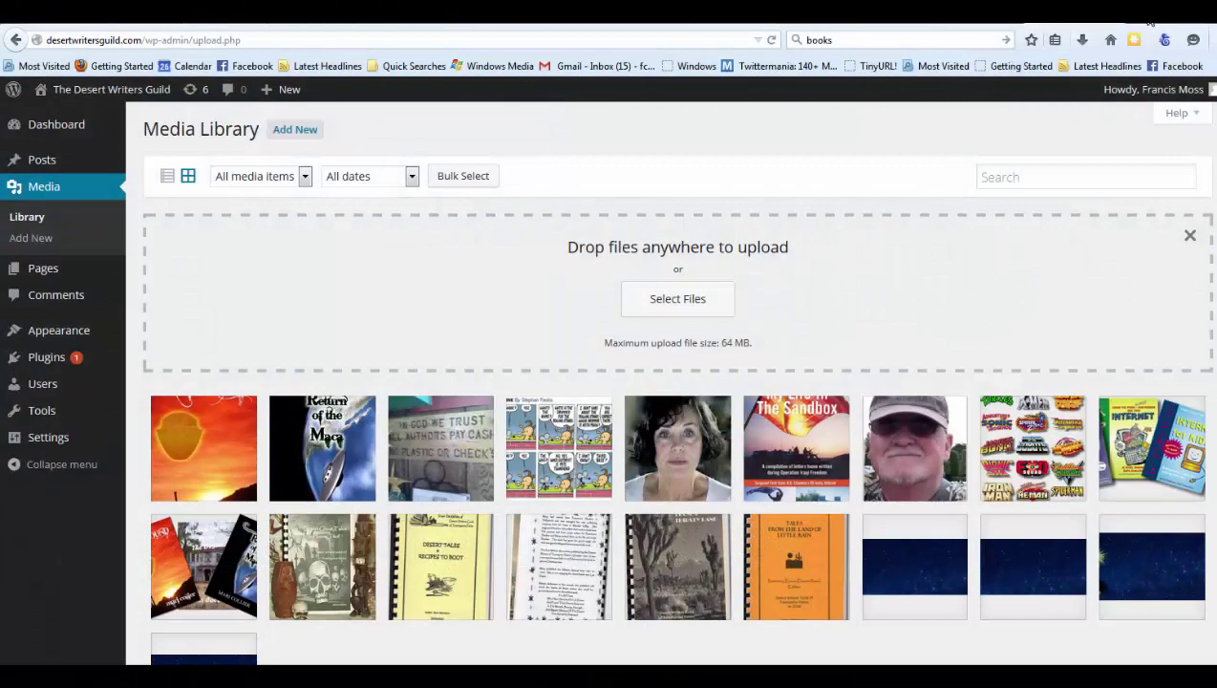
Switch to the Google Images results for books and copy the image location of the Ugly Dog Books picture.
left_click(1151, 22)
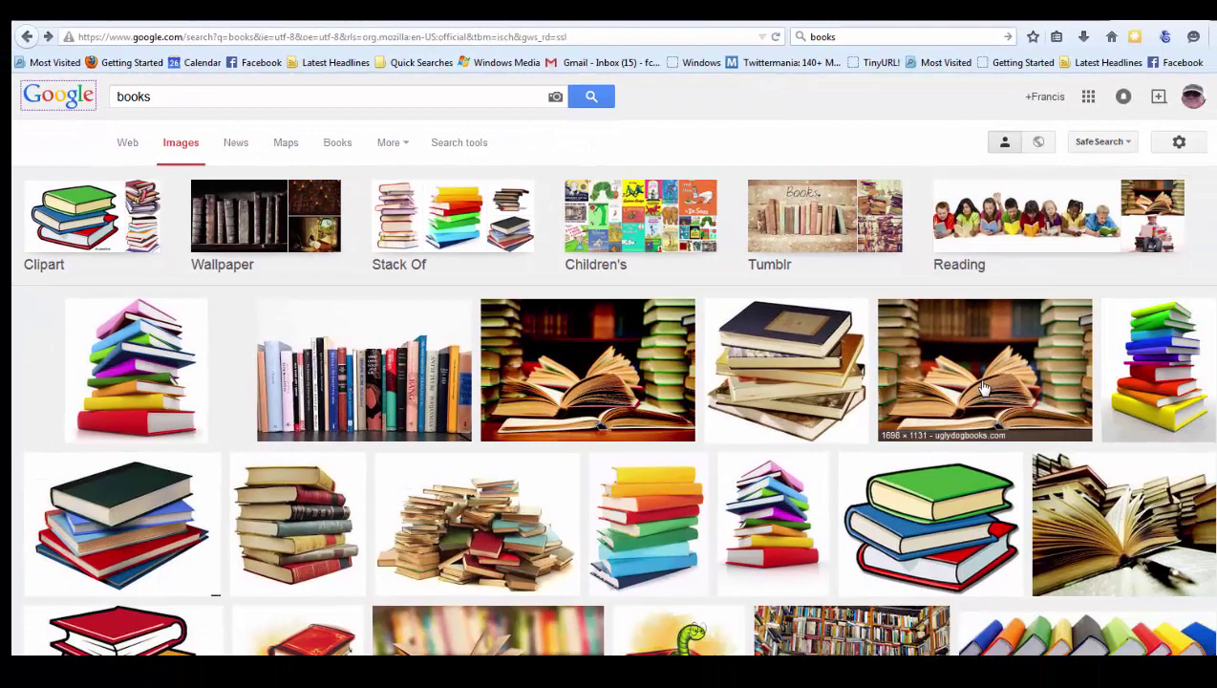
left_click(984, 387)
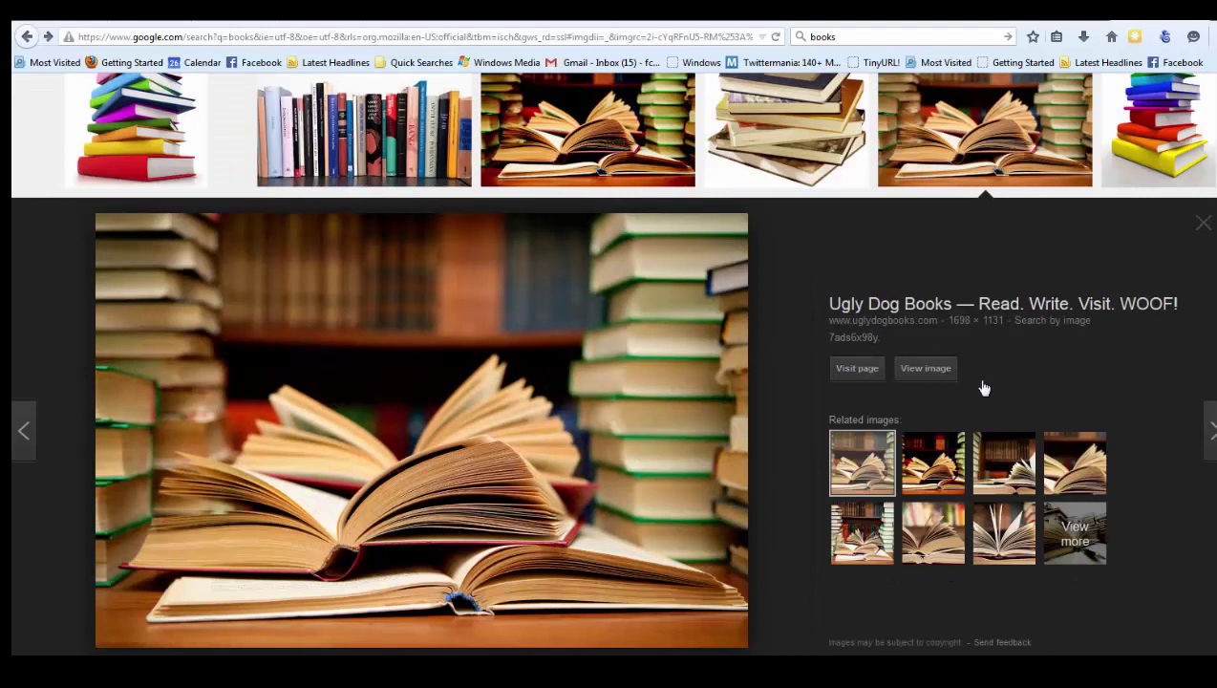
right_click(505, 424)
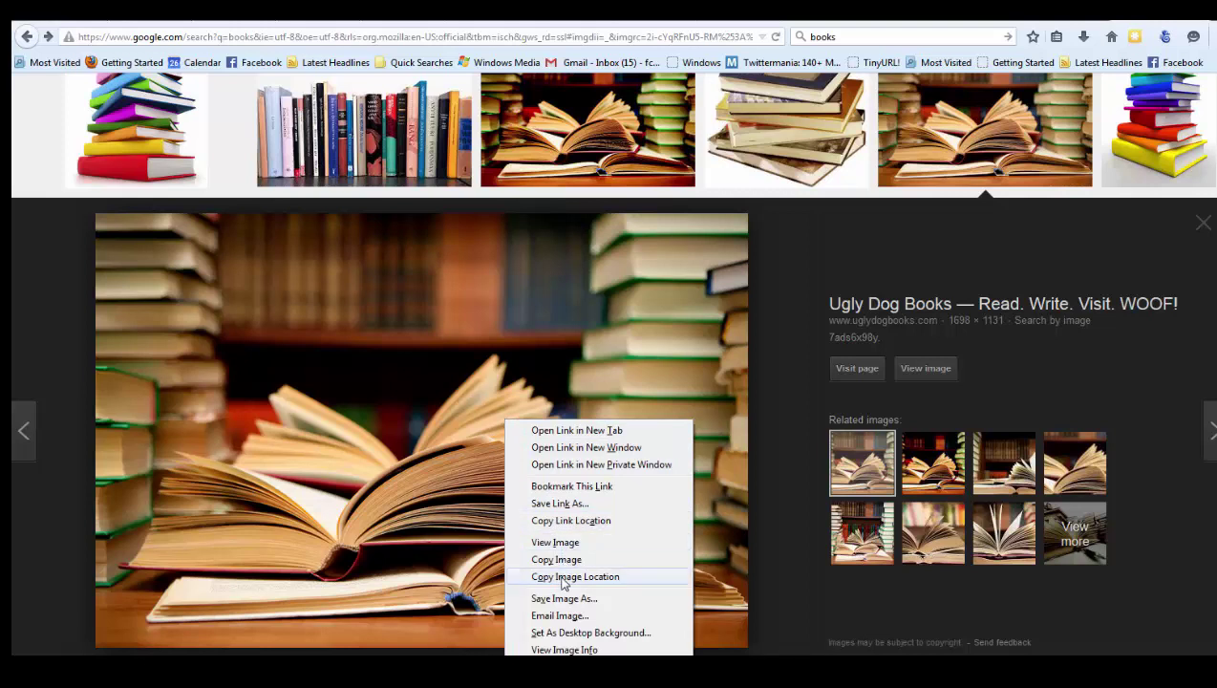
left_click(563, 577)
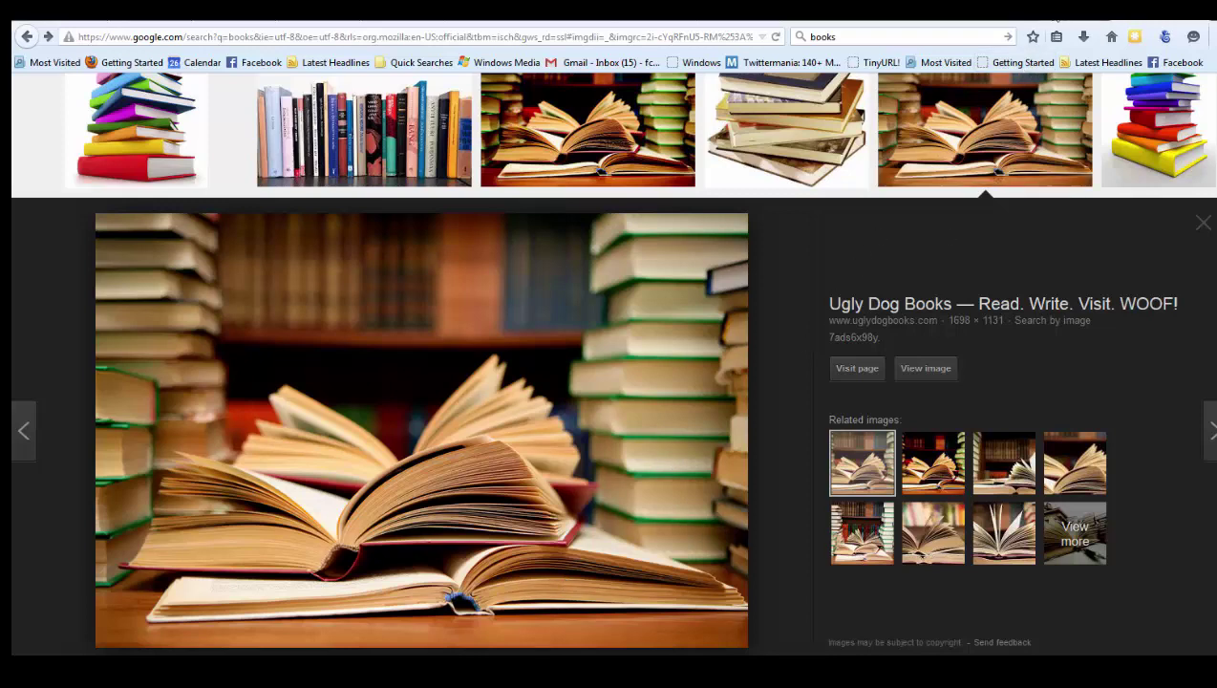
left_click(1059, 17)
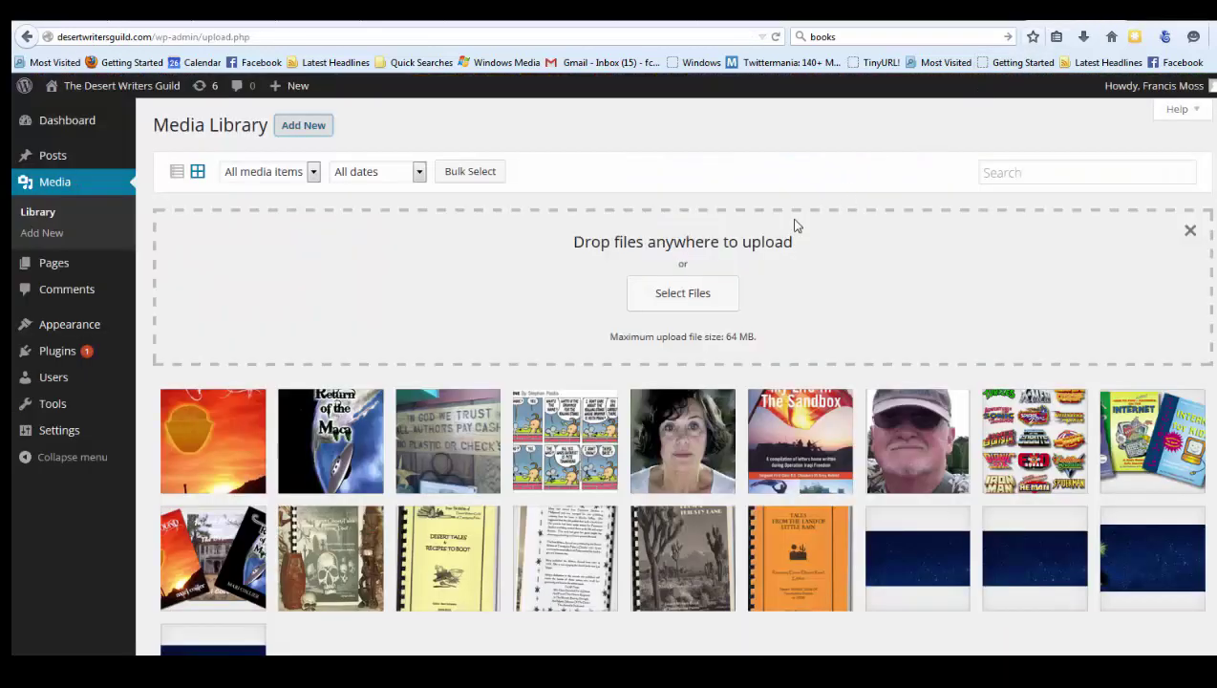
left_click(686, 304)
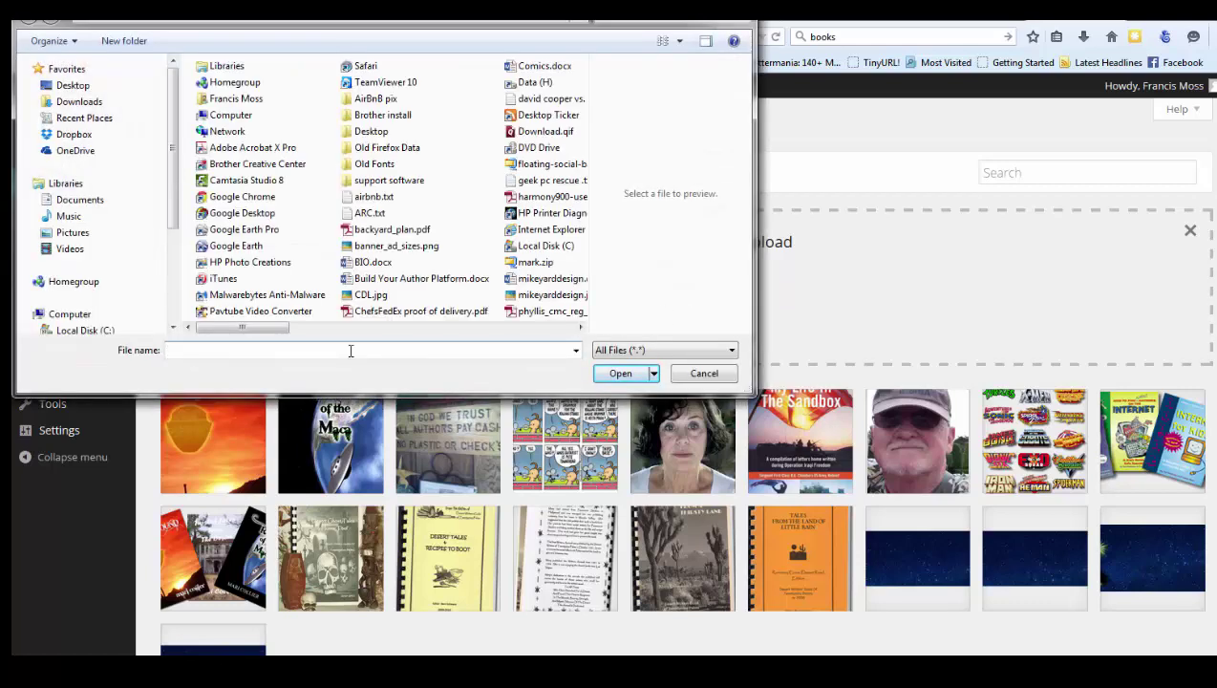
type("http://www.uglydogbooks.com/wp-content/uploads/2014/04/books.jpg")
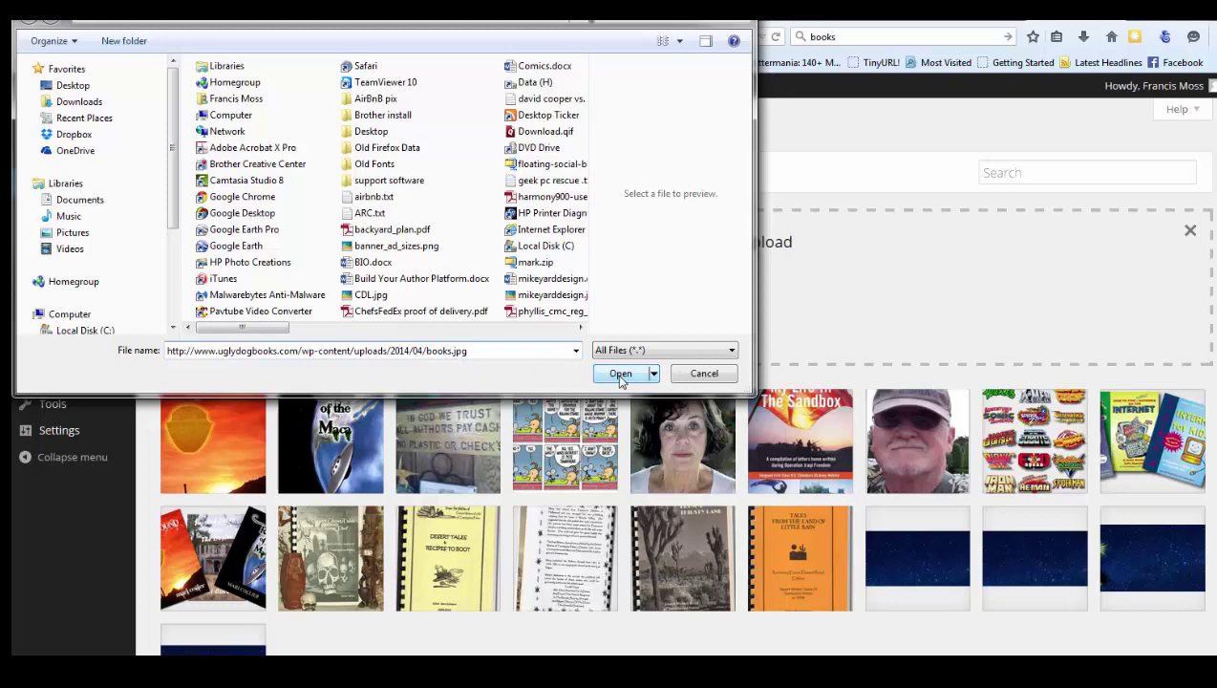
left_click(622, 374)
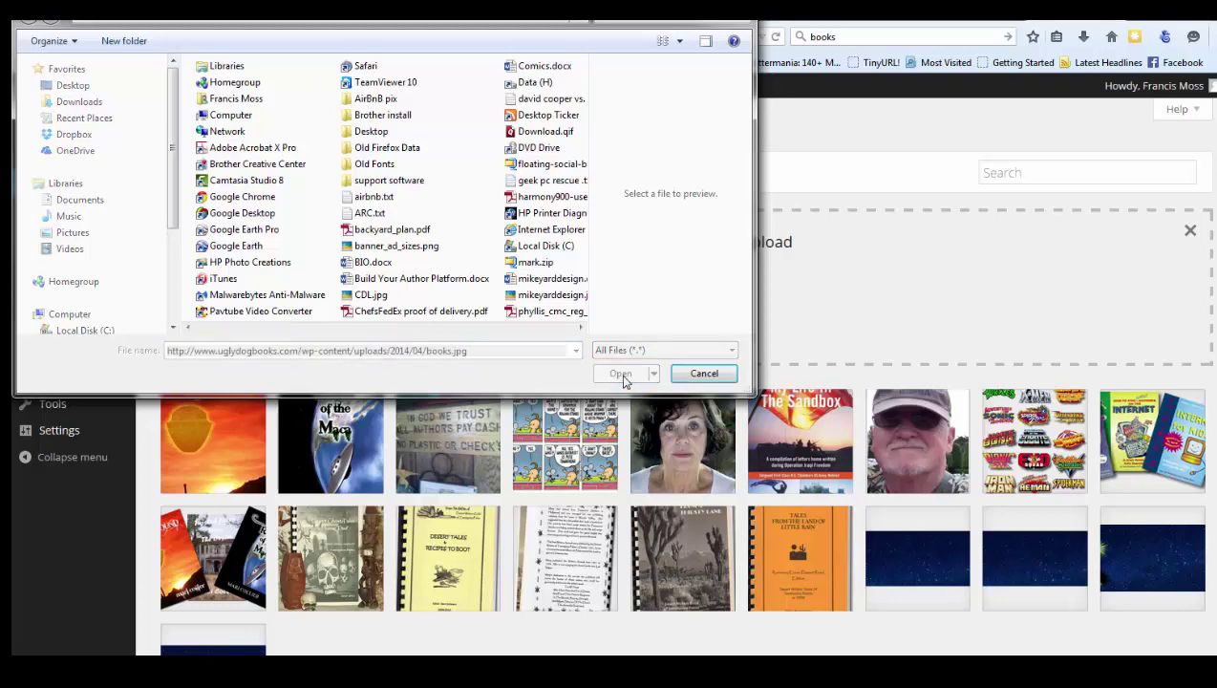